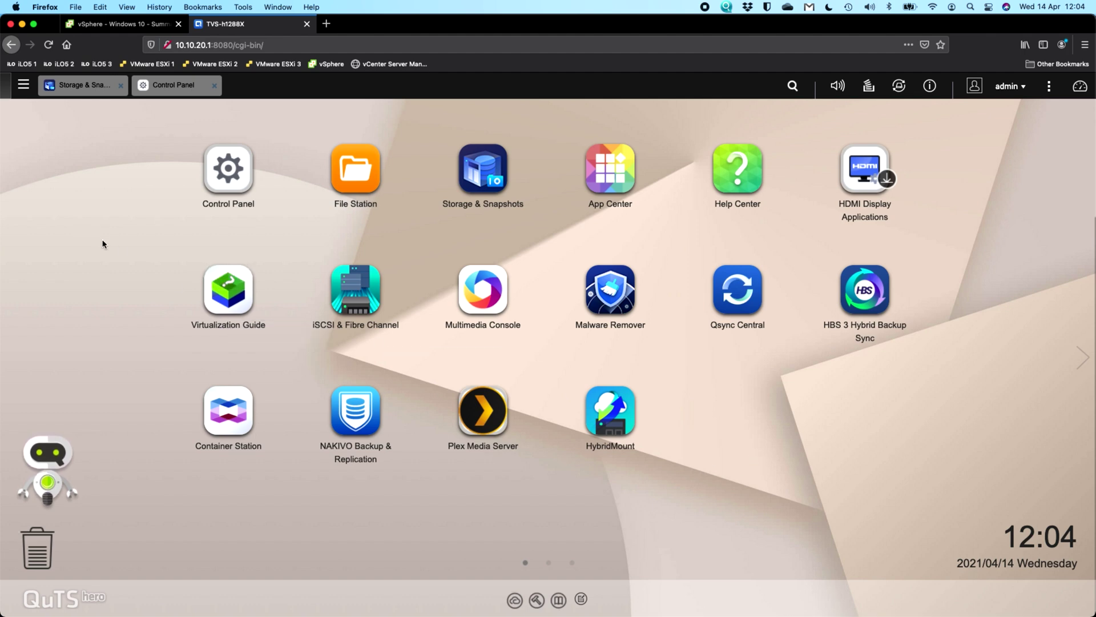
# - Bring the Storage & Snapshots overview forward, showing the Public shared folder with its 22 snapshots
pyautogui.click(95, 95)
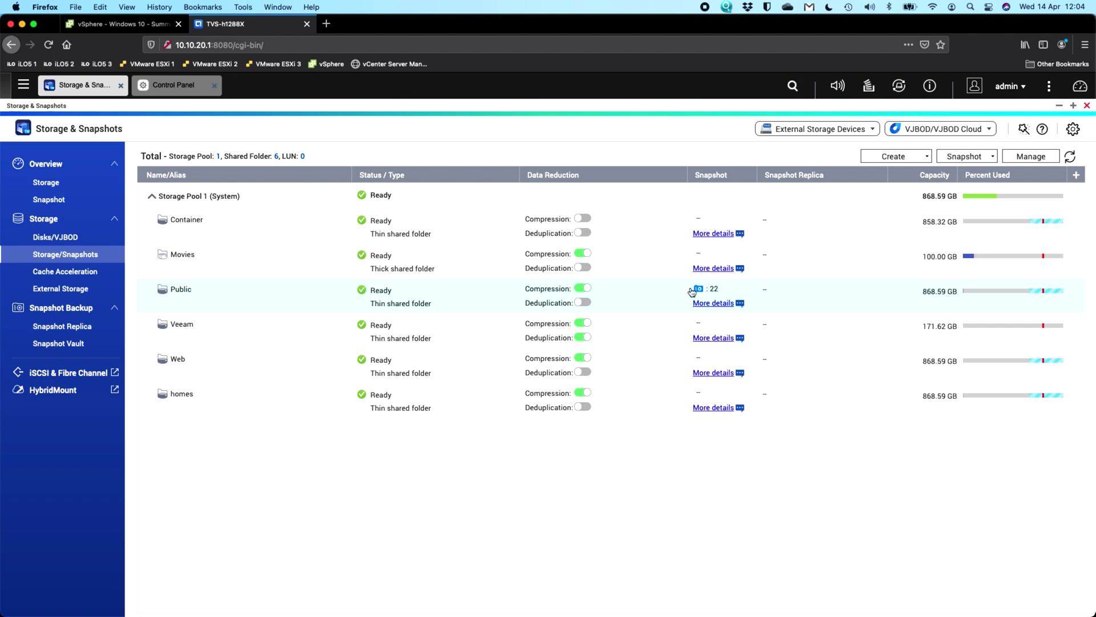
pyautogui.click(699, 289)
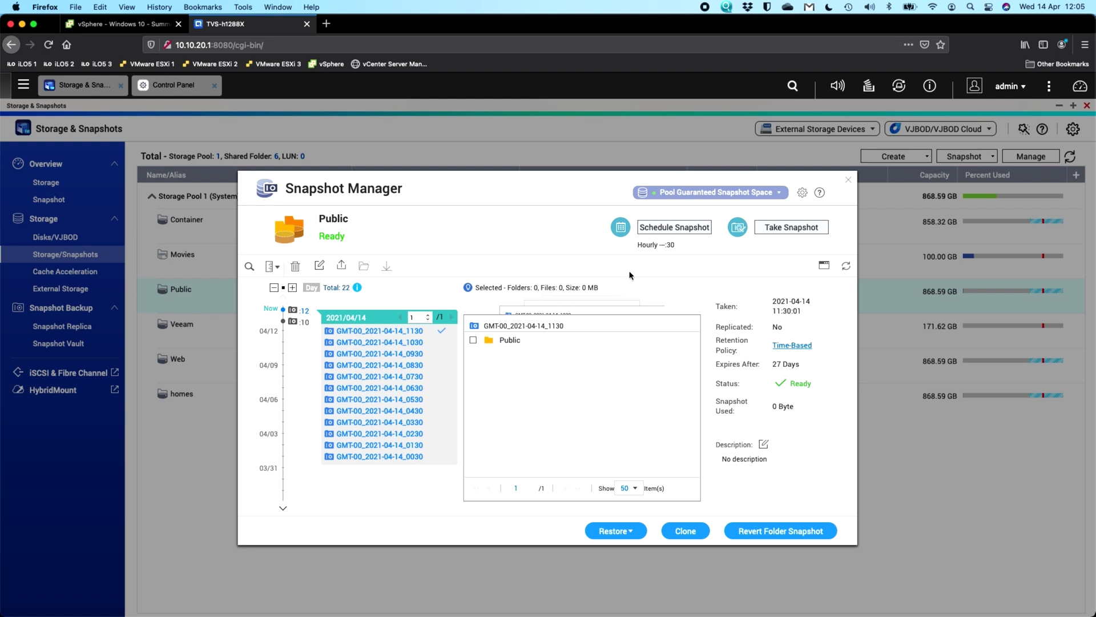
pyautogui.click(292, 322)
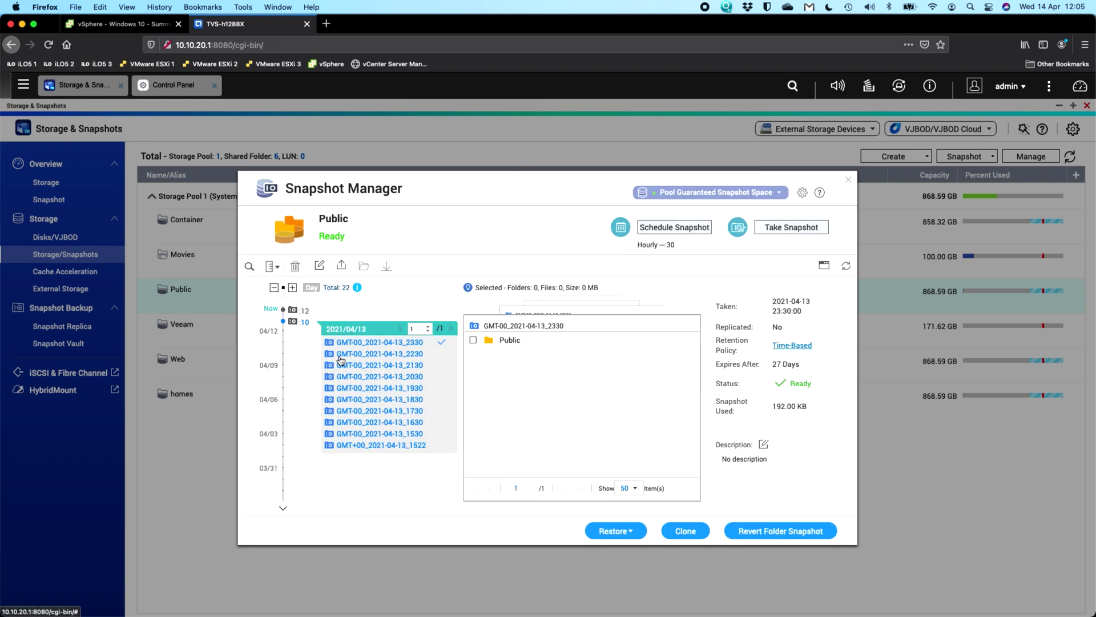
pyautogui.click(302, 313)
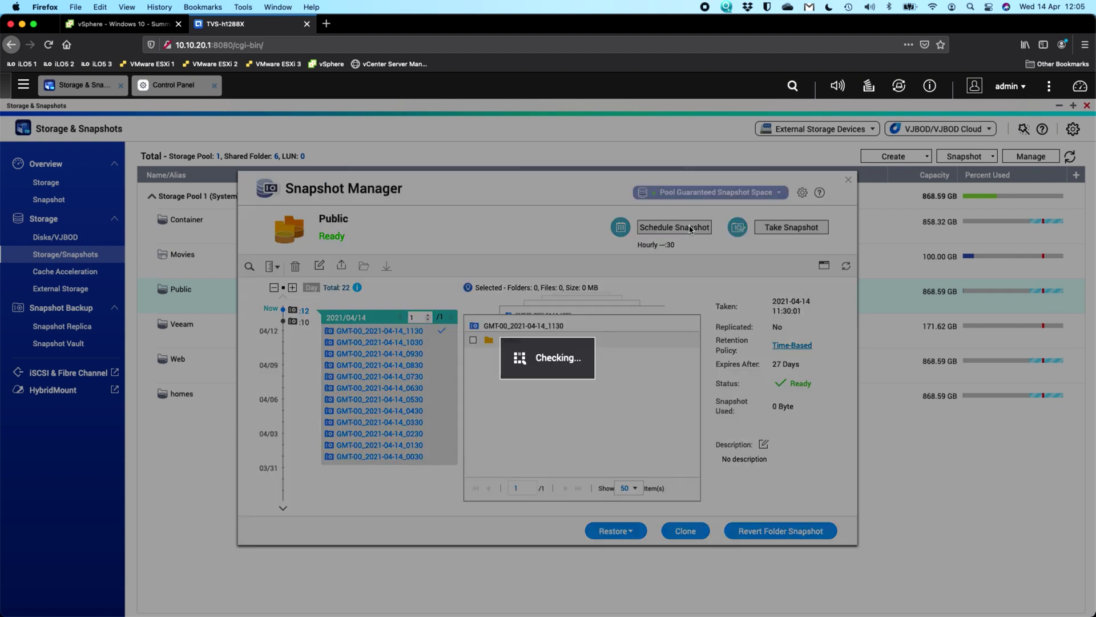
pyautogui.click(691, 229)
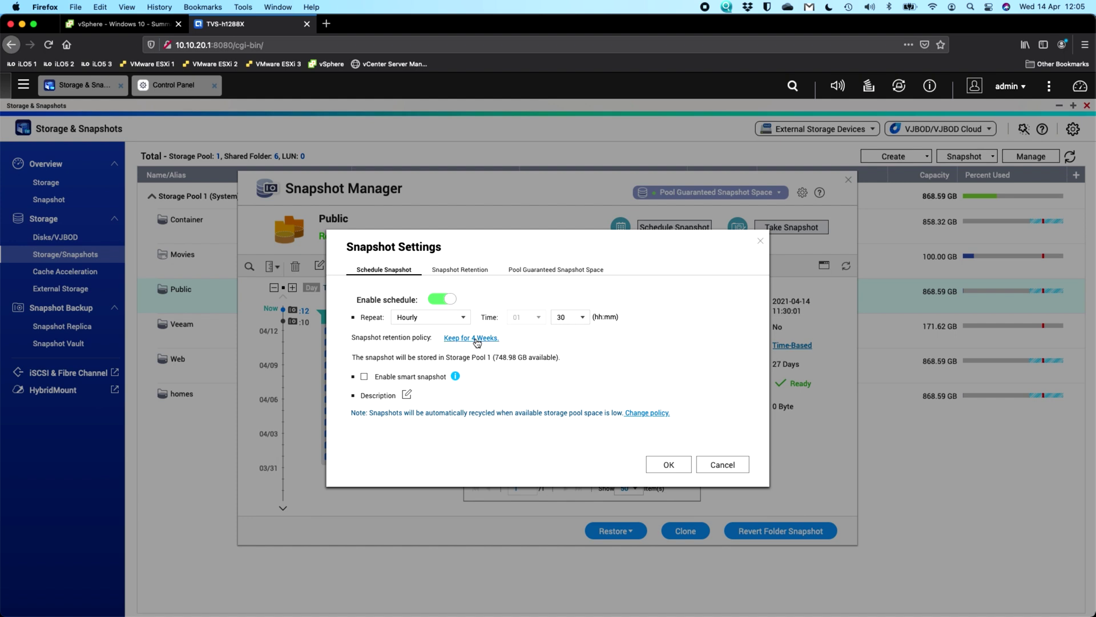
pyautogui.click(467, 269)
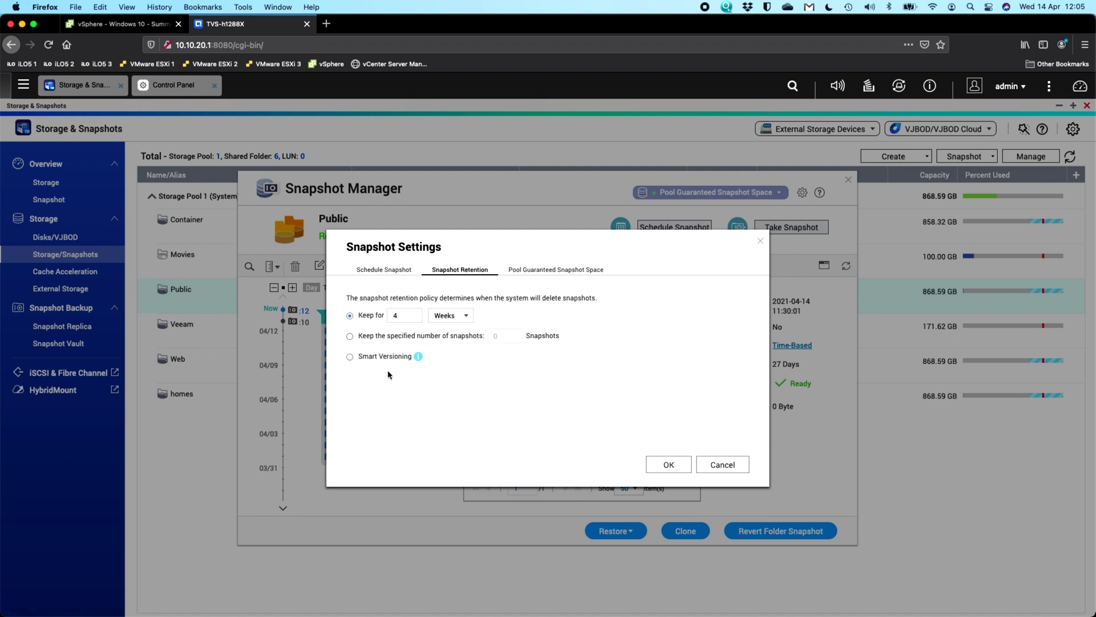
pyautogui.click(377, 271)
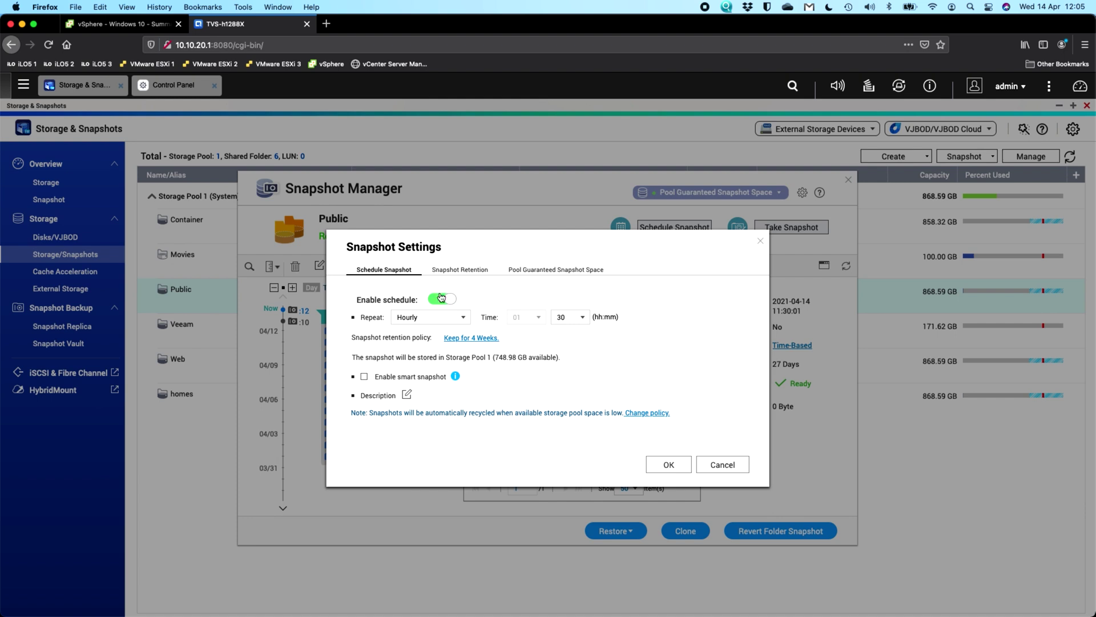
pyautogui.click(738, 469)
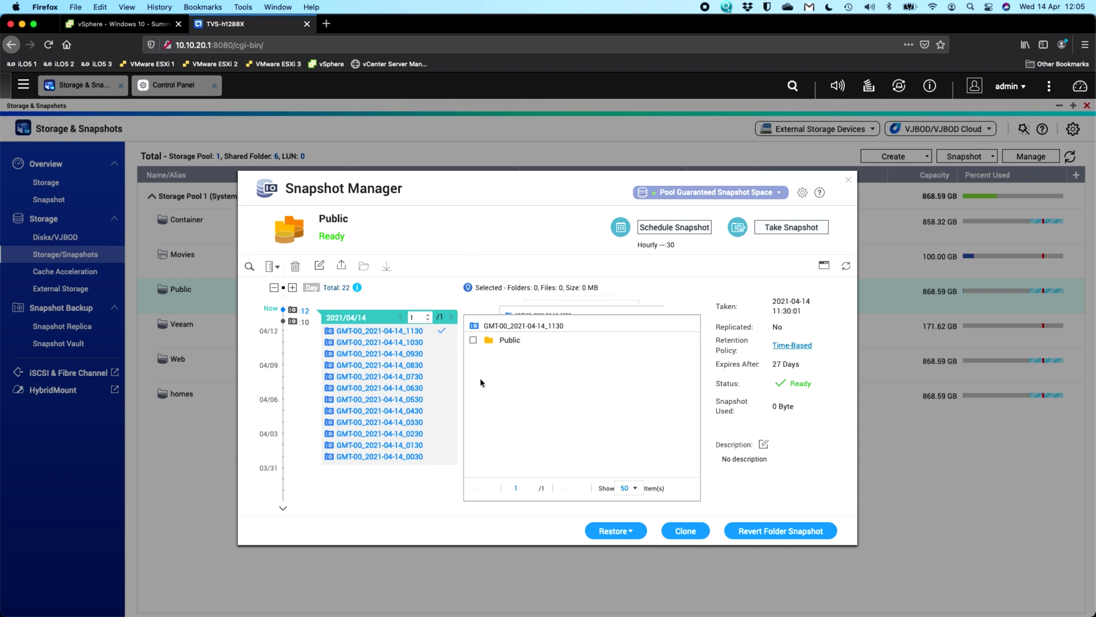
pyautogui.click(293, 322)
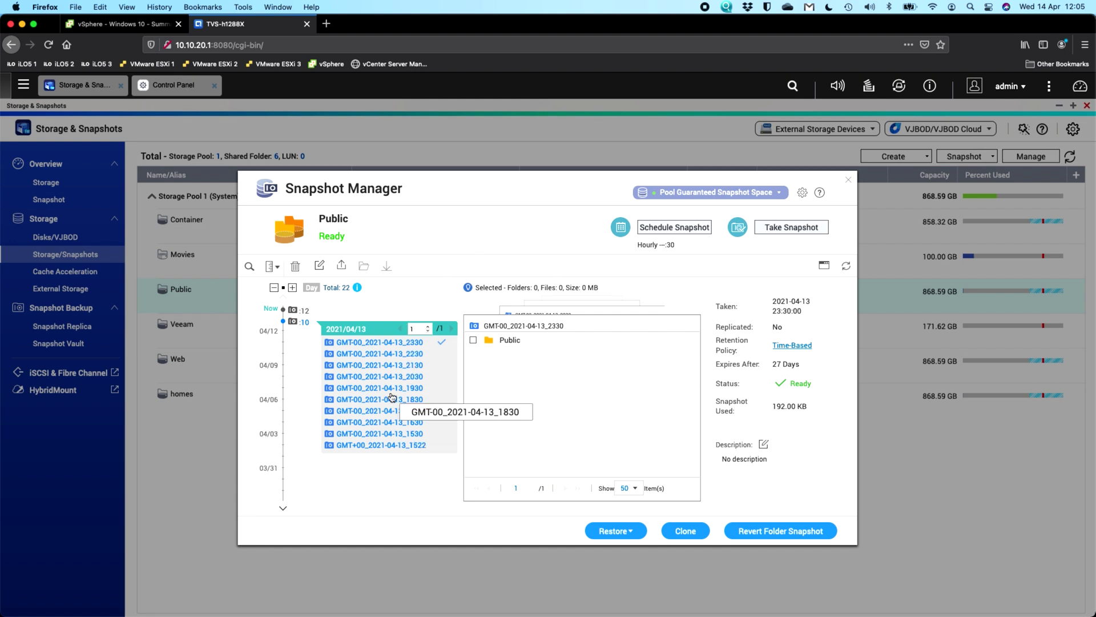
pyautogui.click(850, 184)
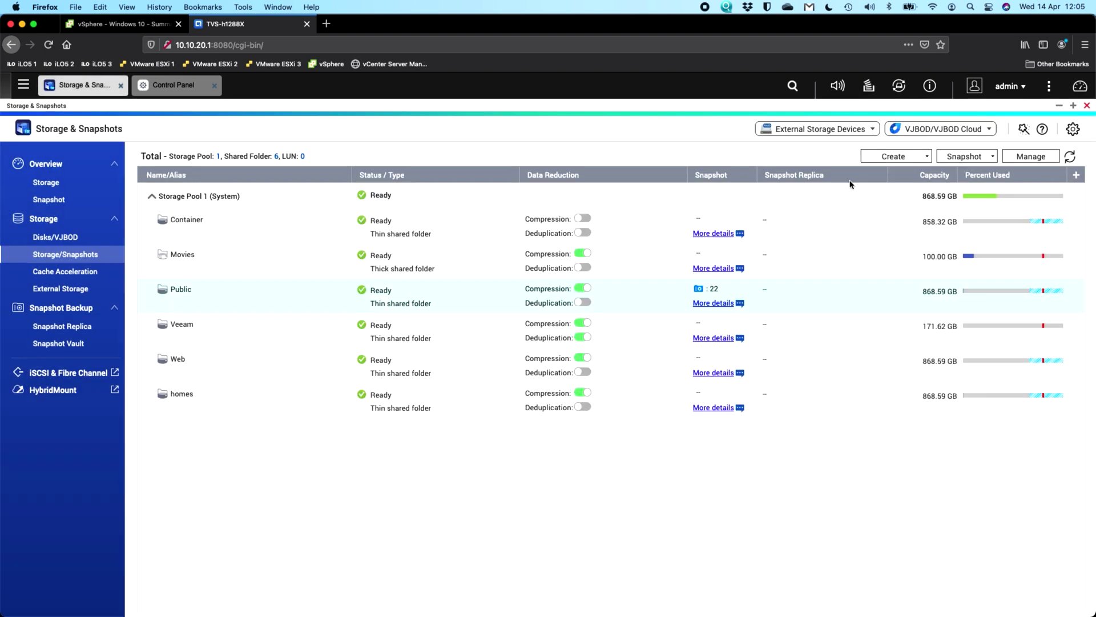
pyautogui.click(1073, 129)
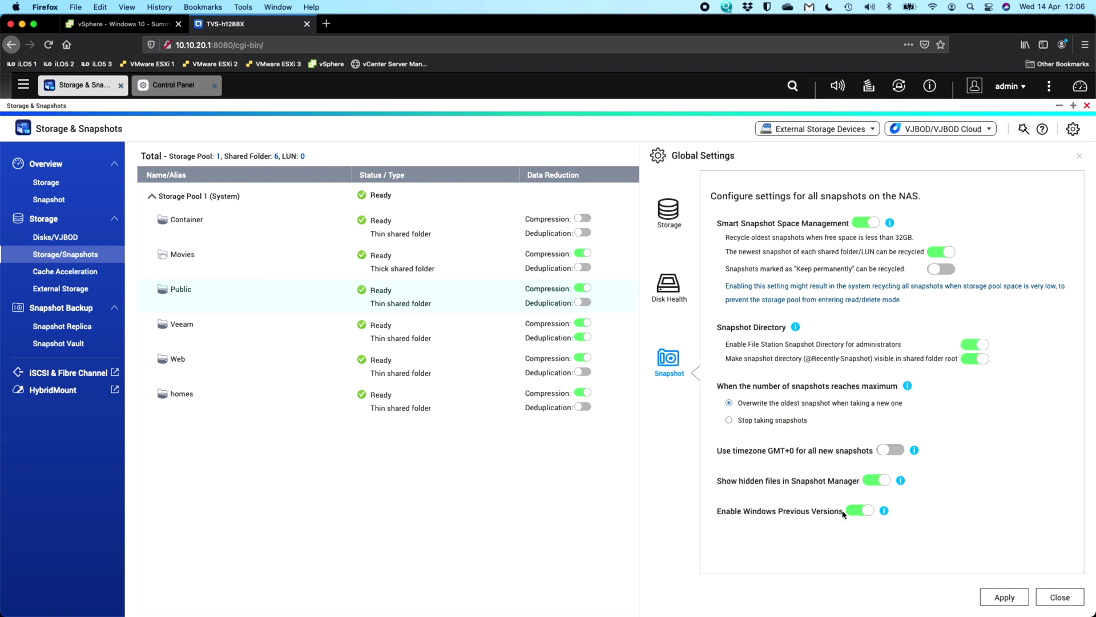
pyautogui.click(884, 511)
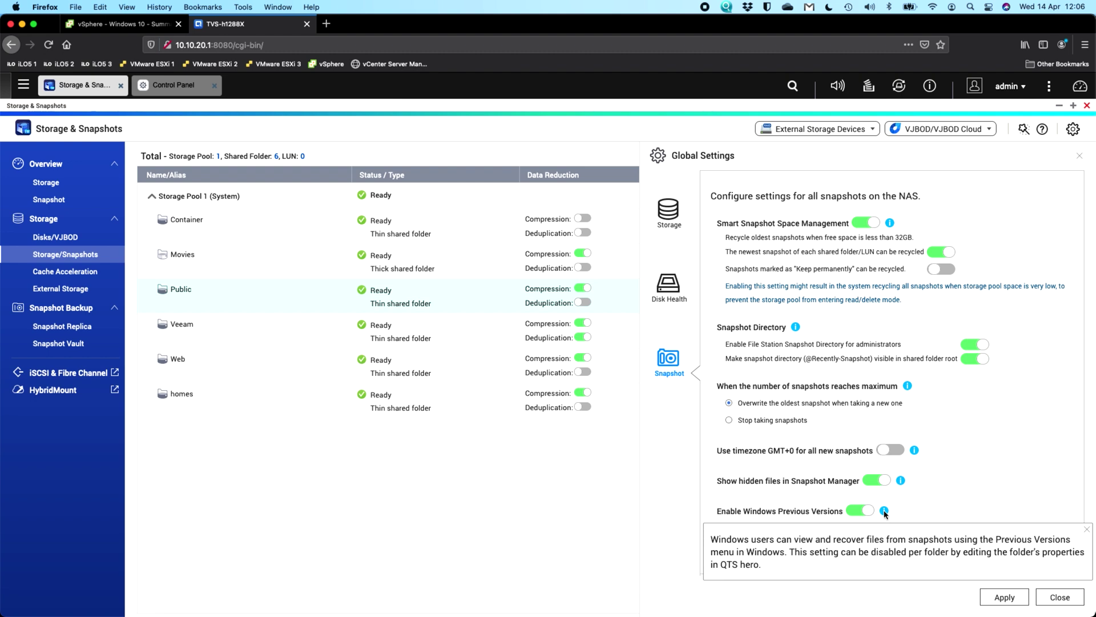
pyautogui.click(684, 499)
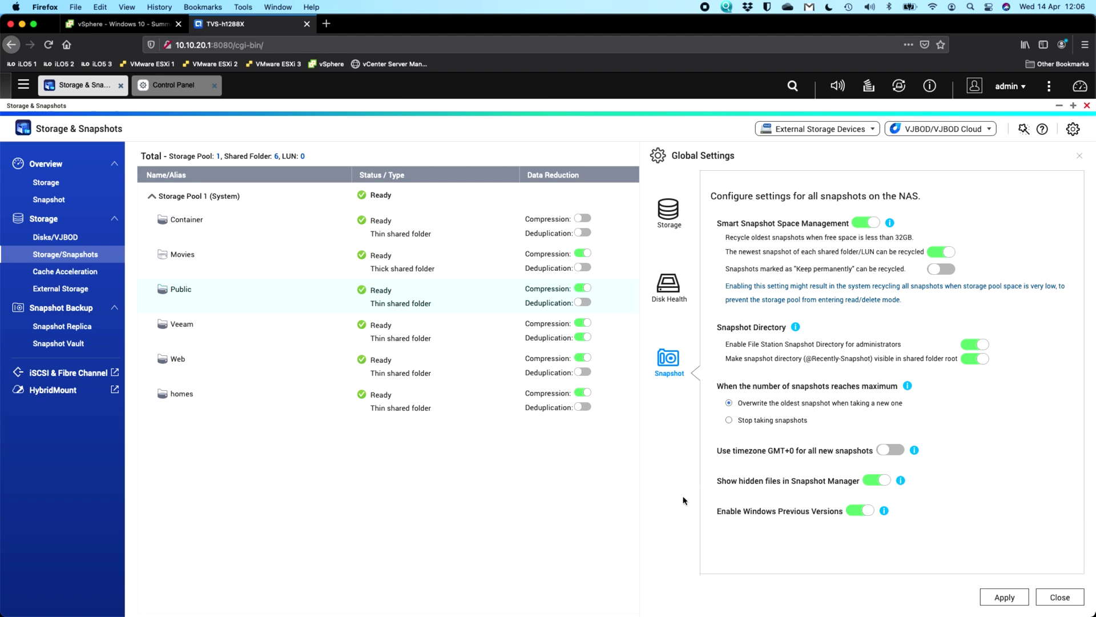
pyautogui.click(1058, 597)
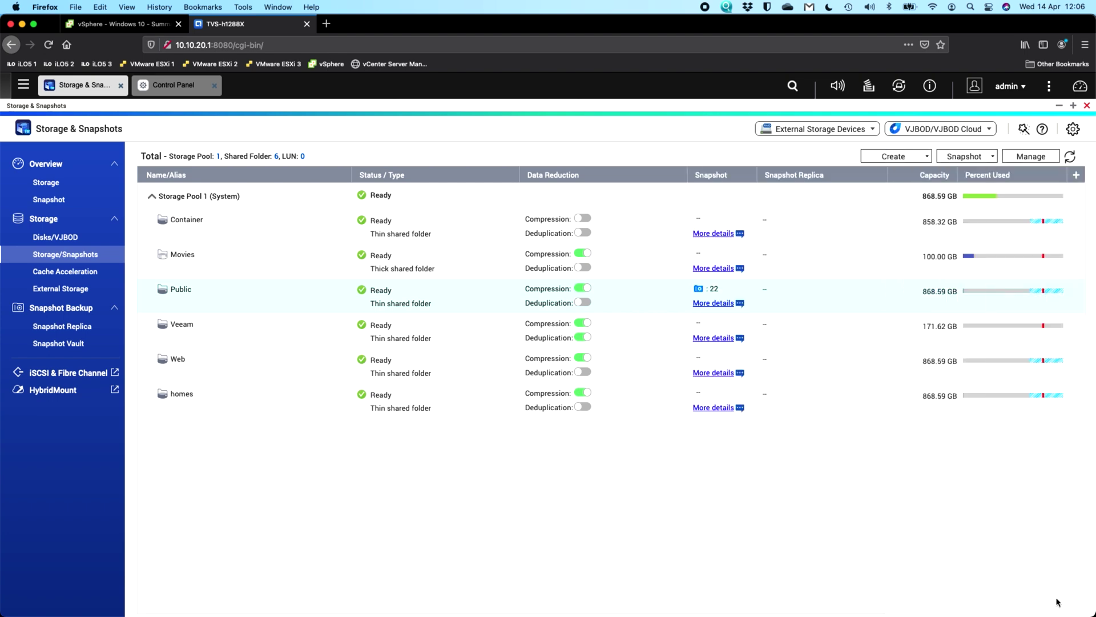
pyautogui.click(183, 92)
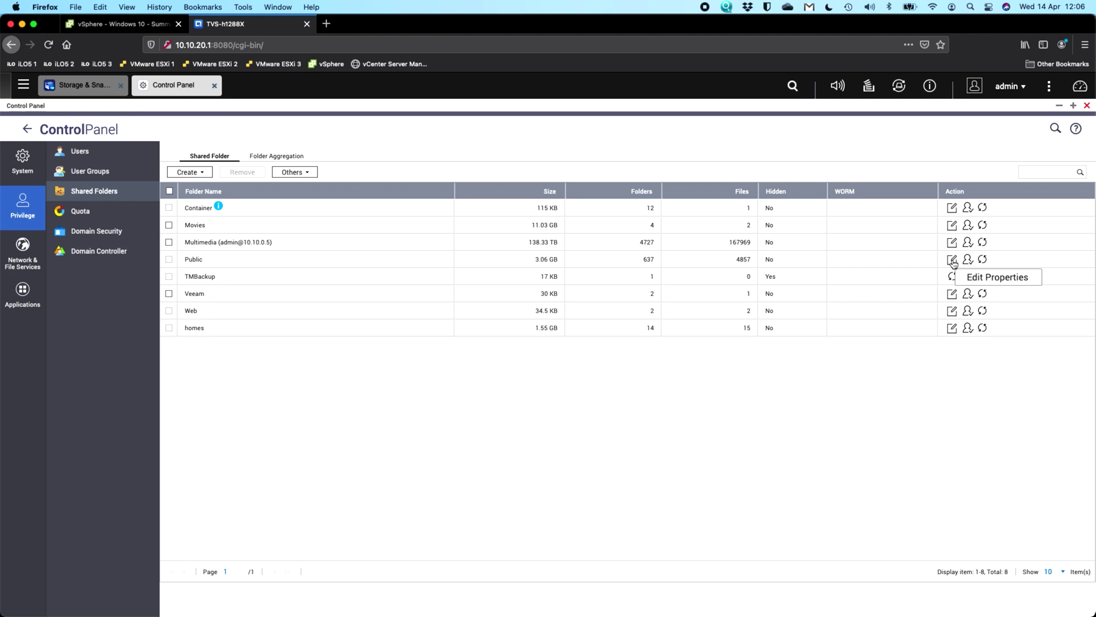
# - Check that Enable Windows Previous Versions is on in Public's properties, then switch to the open-windows overview
pyautogui.click(952, 261)
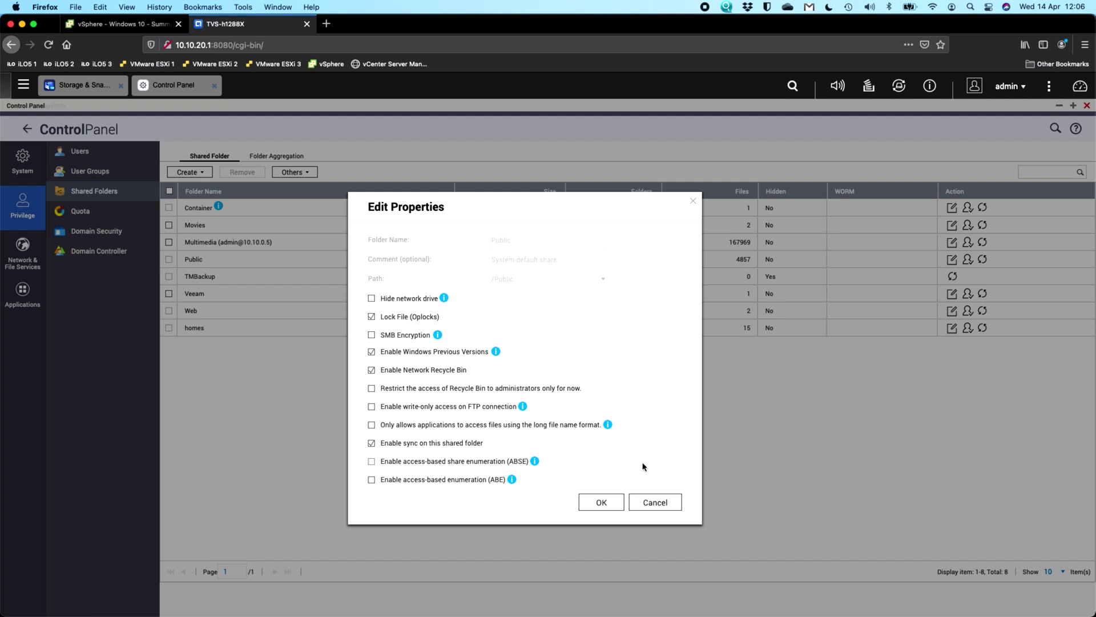
pyautogui.click(650, 500)
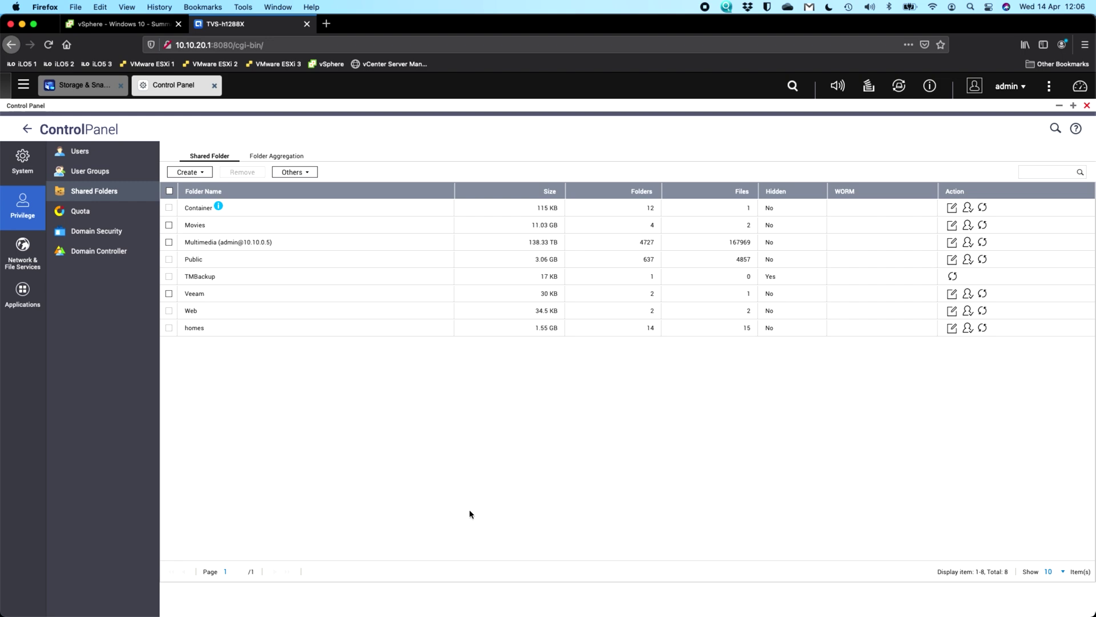
pyautogui.hotkey('ctrl', 'Up')
# - On the Windows 10 VM, open the Public network drive (Q:) from This PC
pyautogui.click(321, 208)
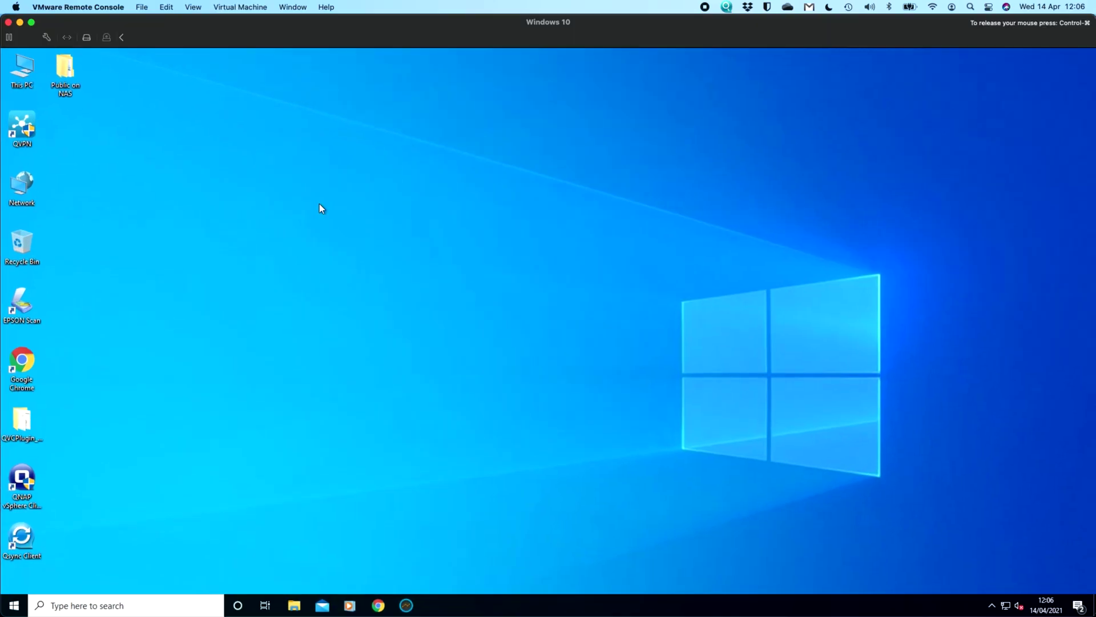
pyautogui.doubleClick(23, 71)
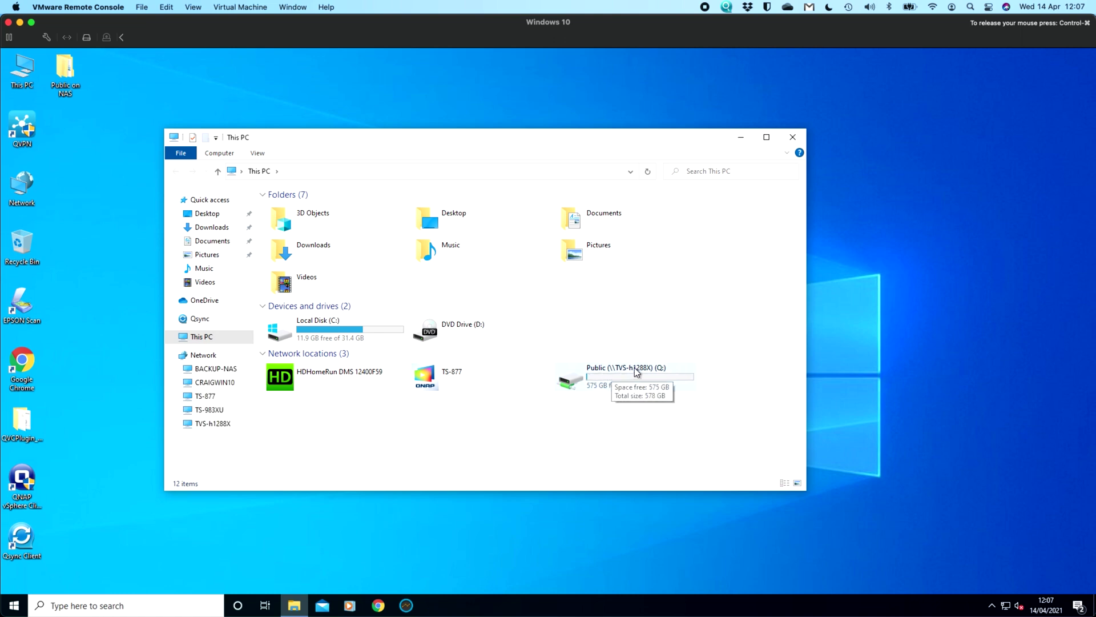
pyautogui.doubleClick(640, 382)
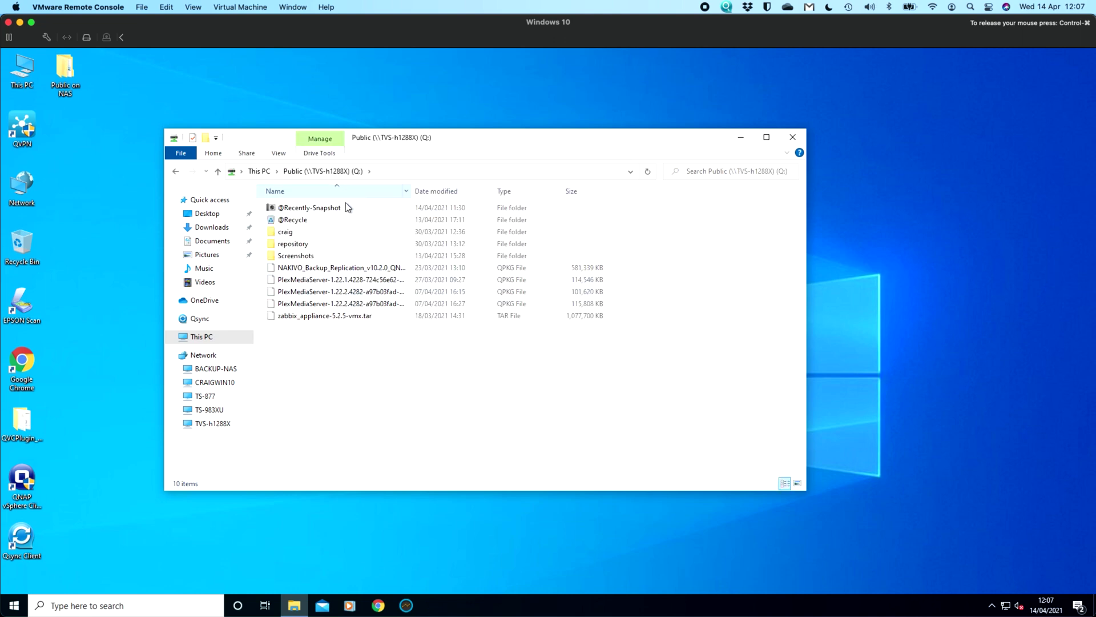
# - Browse the Public drive's Previous Versions list of snapshots, then close its Properties
pyautogui.rightClick(376, 398)
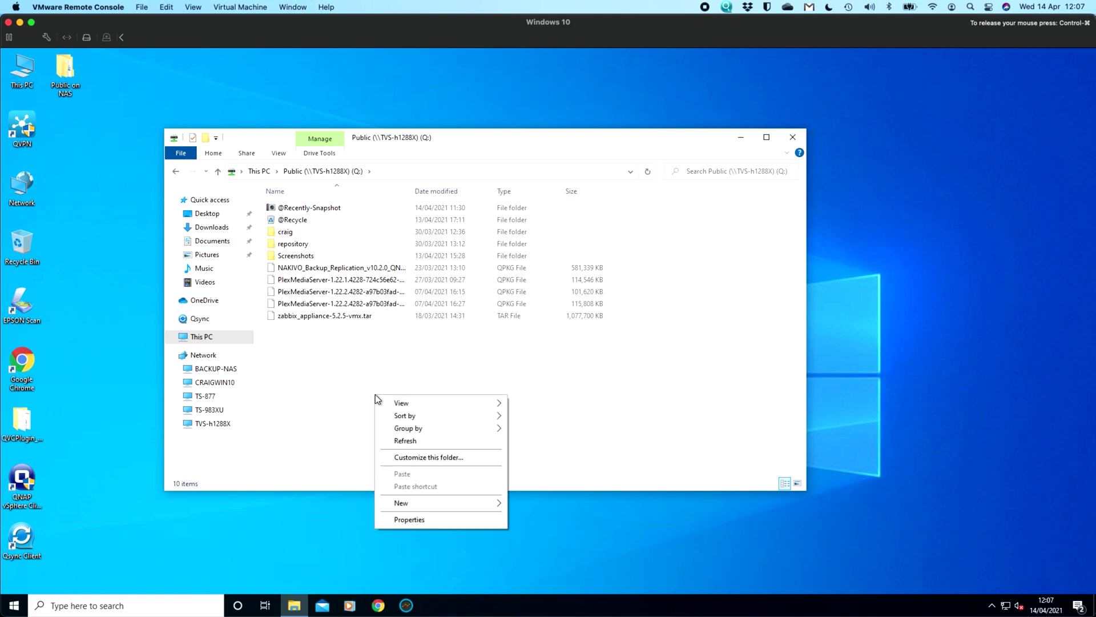
pyautogui.click(415, 517)
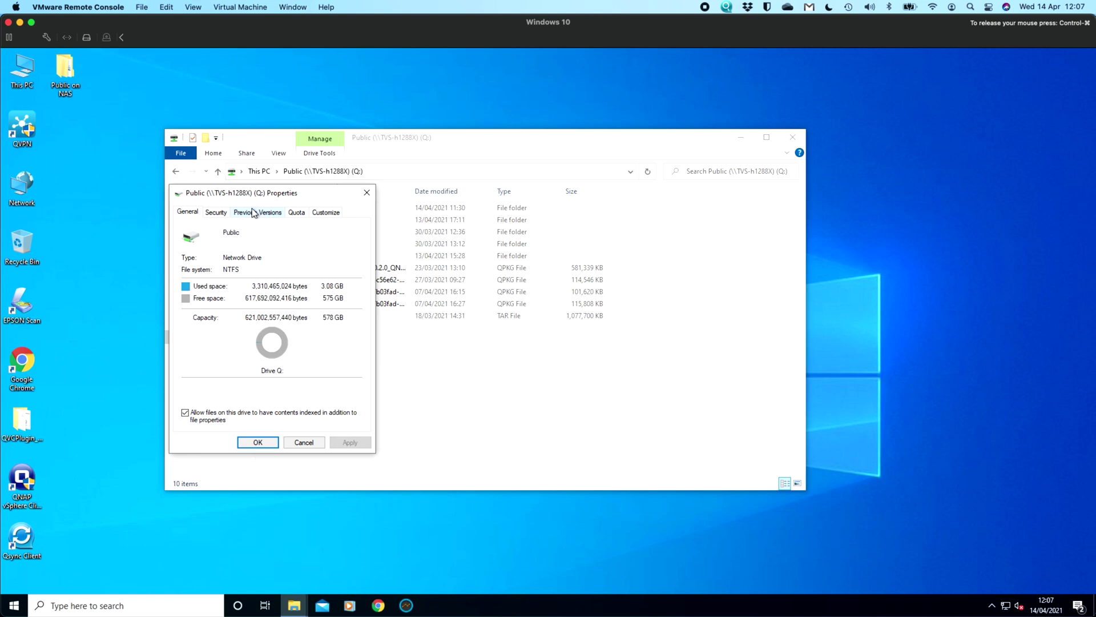
pyautogui.click(253, 213)
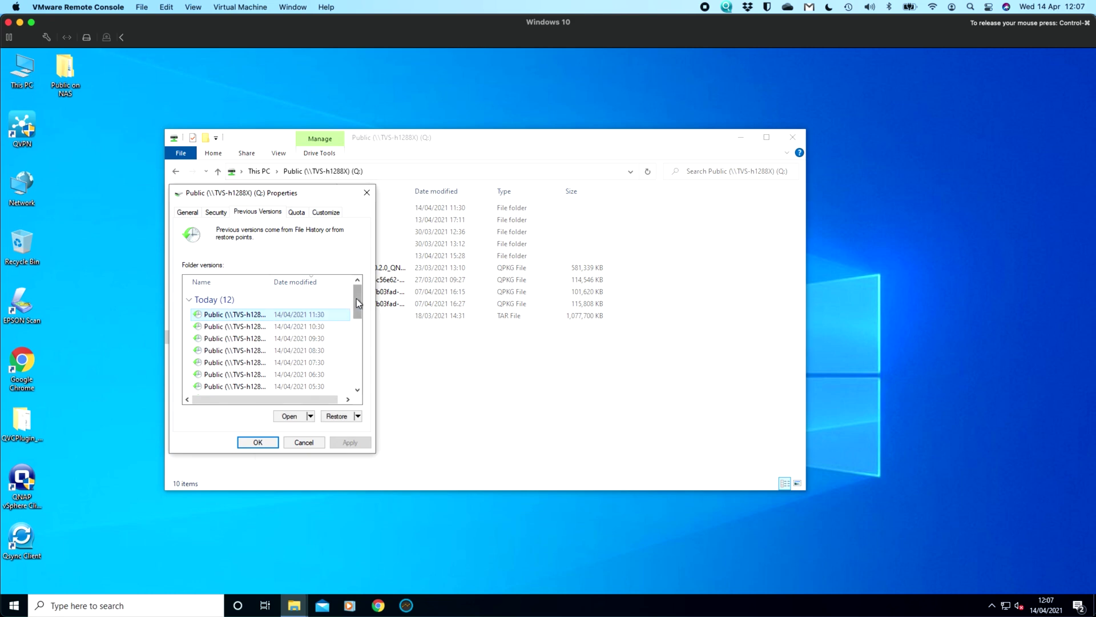
pyautogui.moveTo(356, 298); pyautogui.dragTo(355, 368)
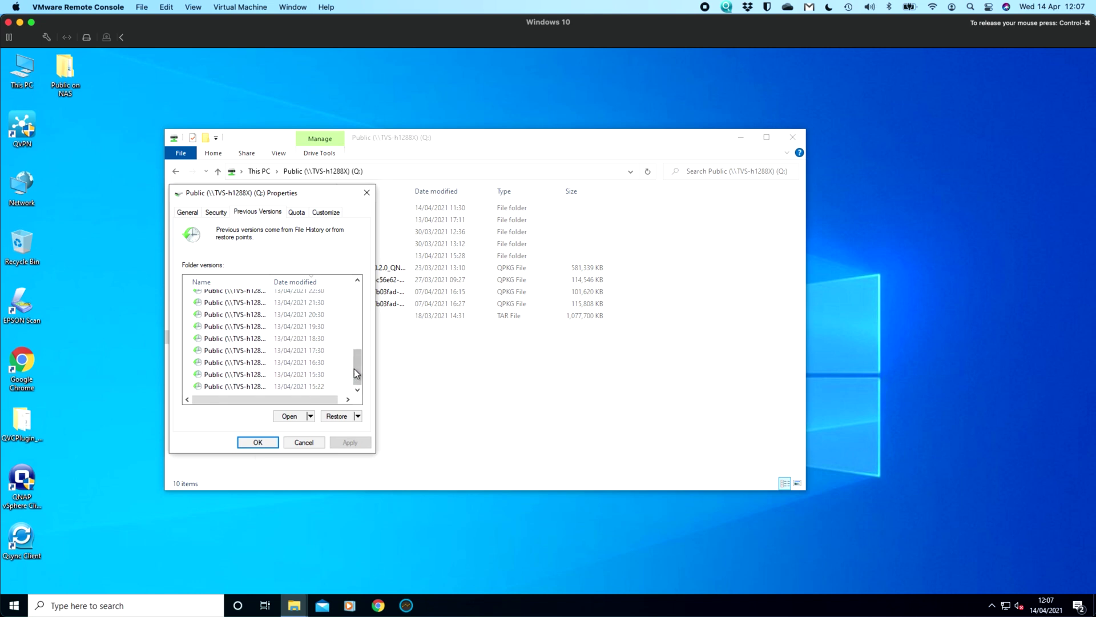
pyautogui.moveTo(355, 367); pyautogui.dragTo(355, 295)
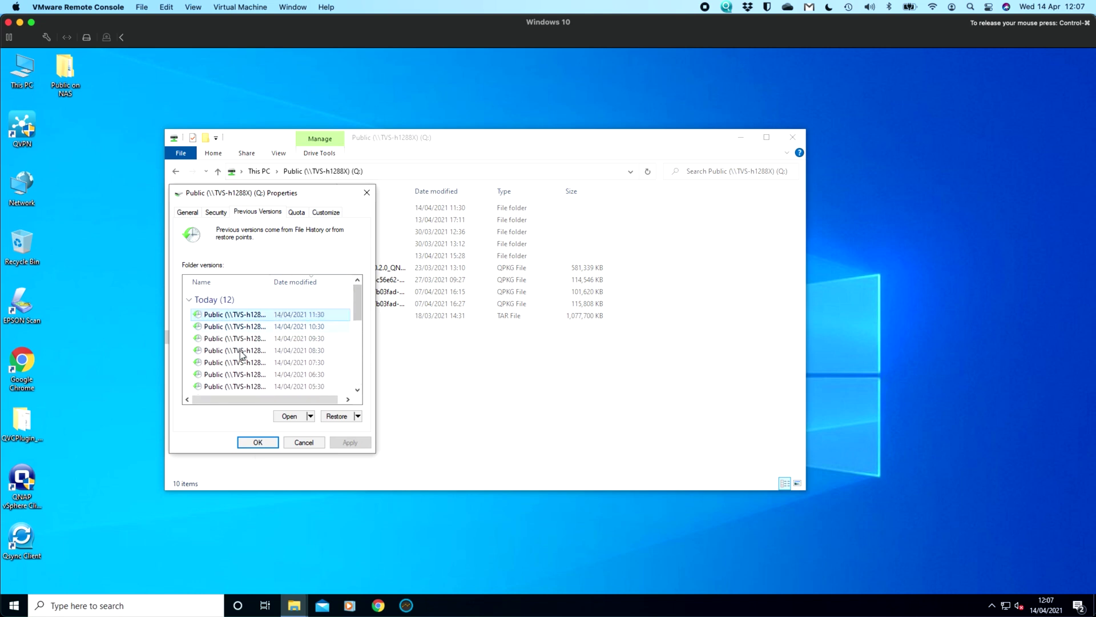
pyautogui.click(366, 194)
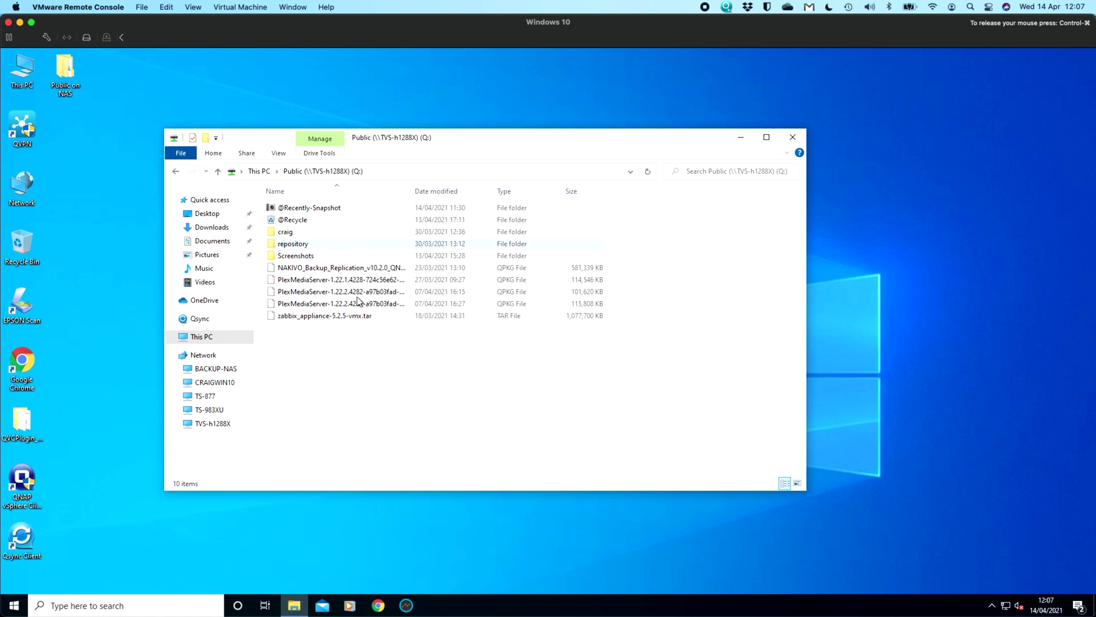
# - Permanently delete the three PlexMediaServer packages and refresh the share to show 7 items
pyautogui.click(344, 282)
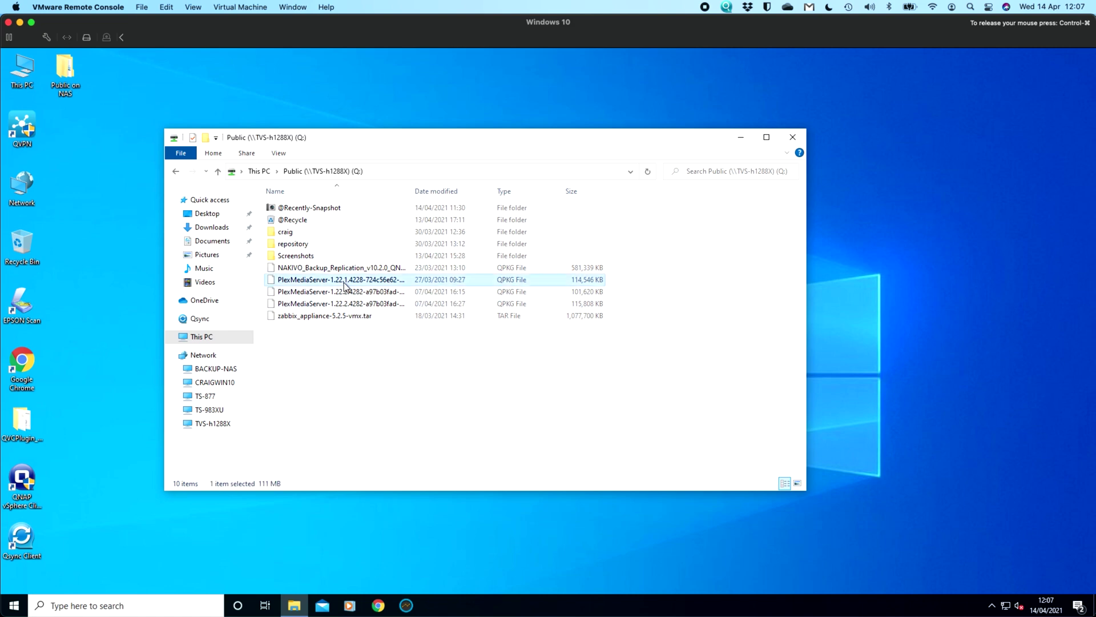
pyautogui.keyDown('shift'); pyautogui.click(346, 304); pyautogui.keyUp('shift')
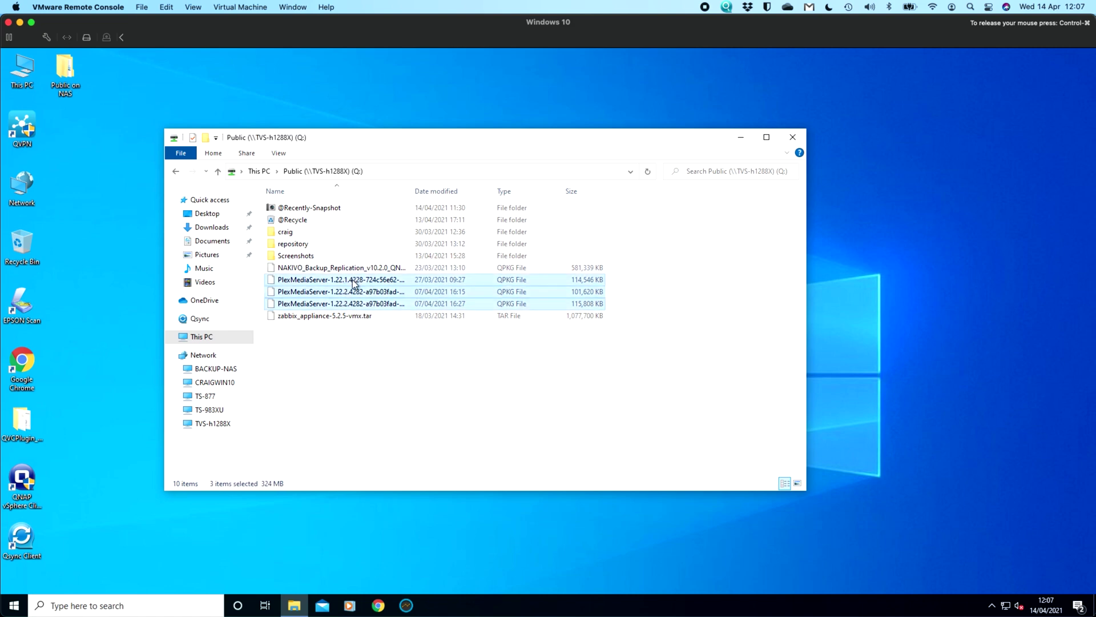
pyautogui.rightClick(373, 282)
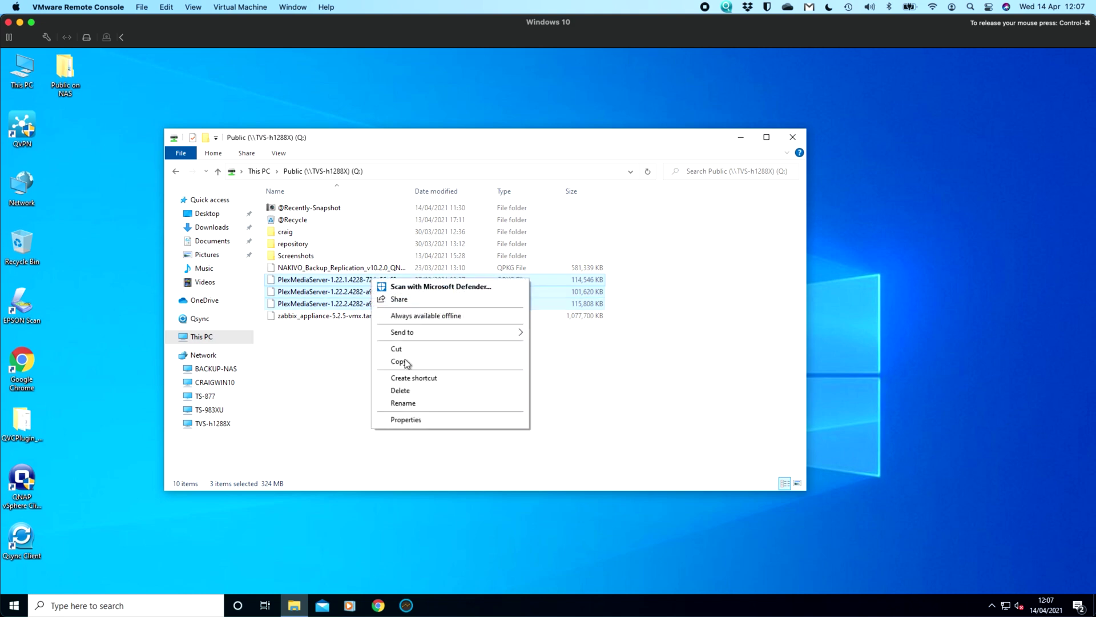
pyautogui.click(413, 390)
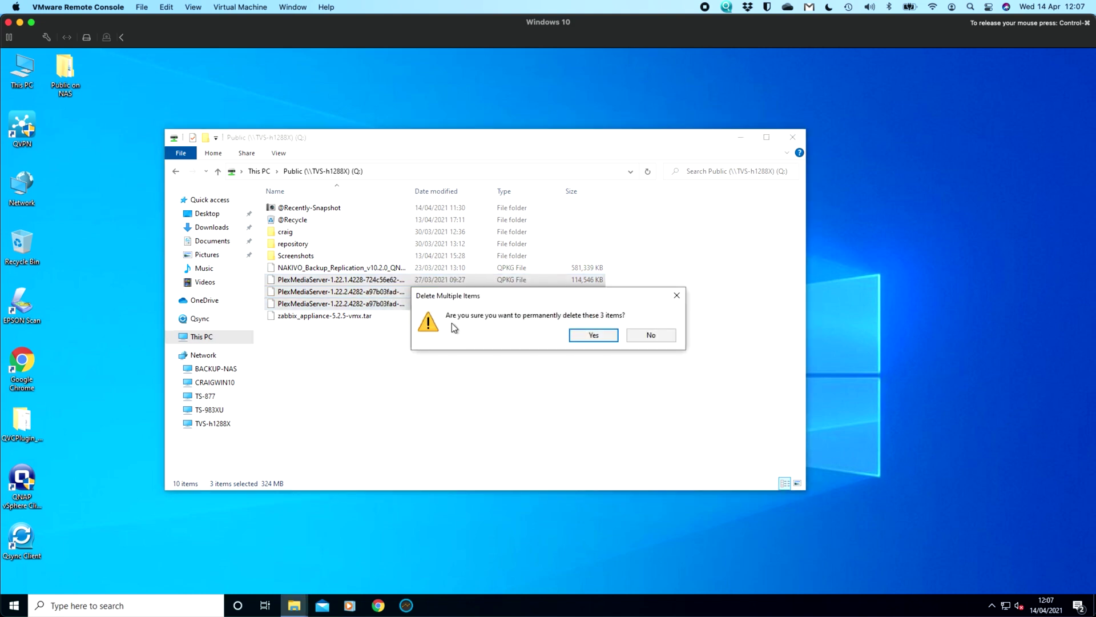
pyautogui.click(594, 336)
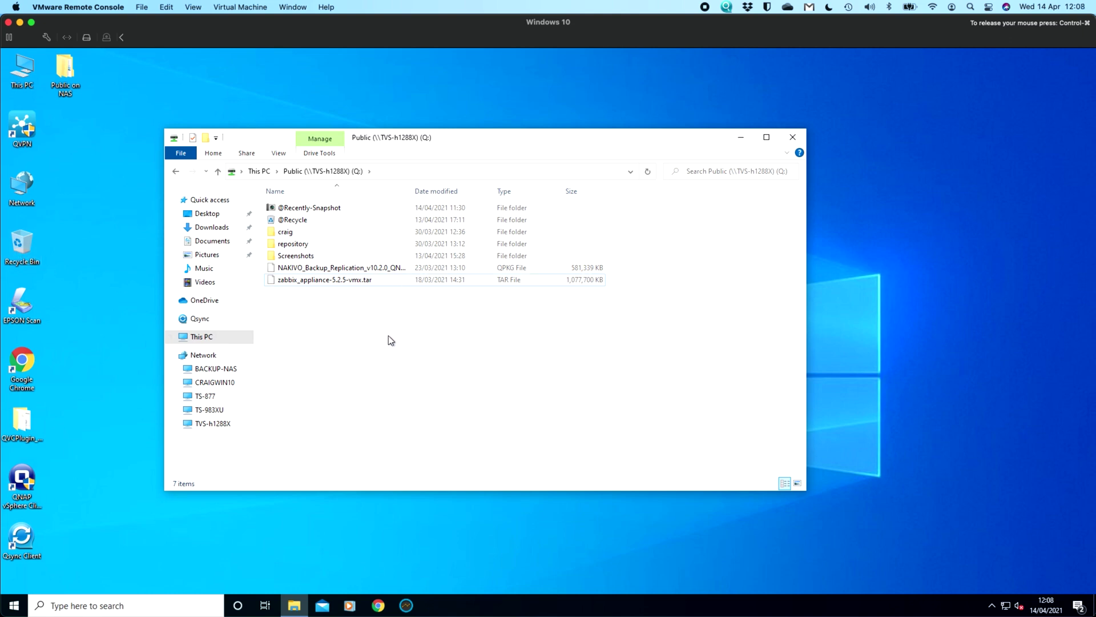
pyautogui.click(648, 172)
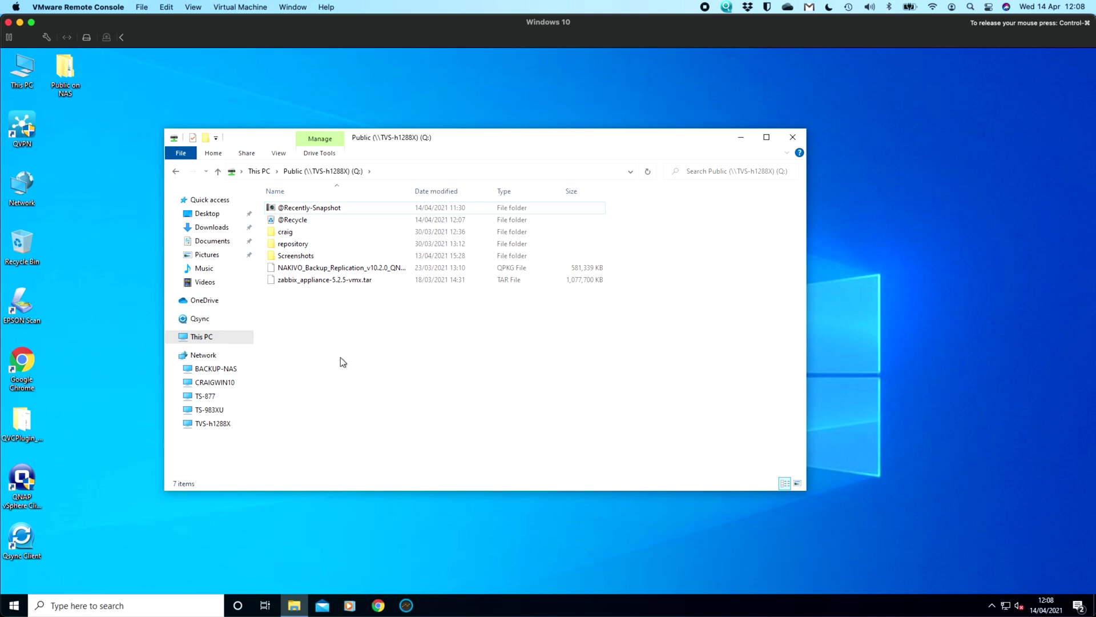
pyautogui.rightClick(368, 371)
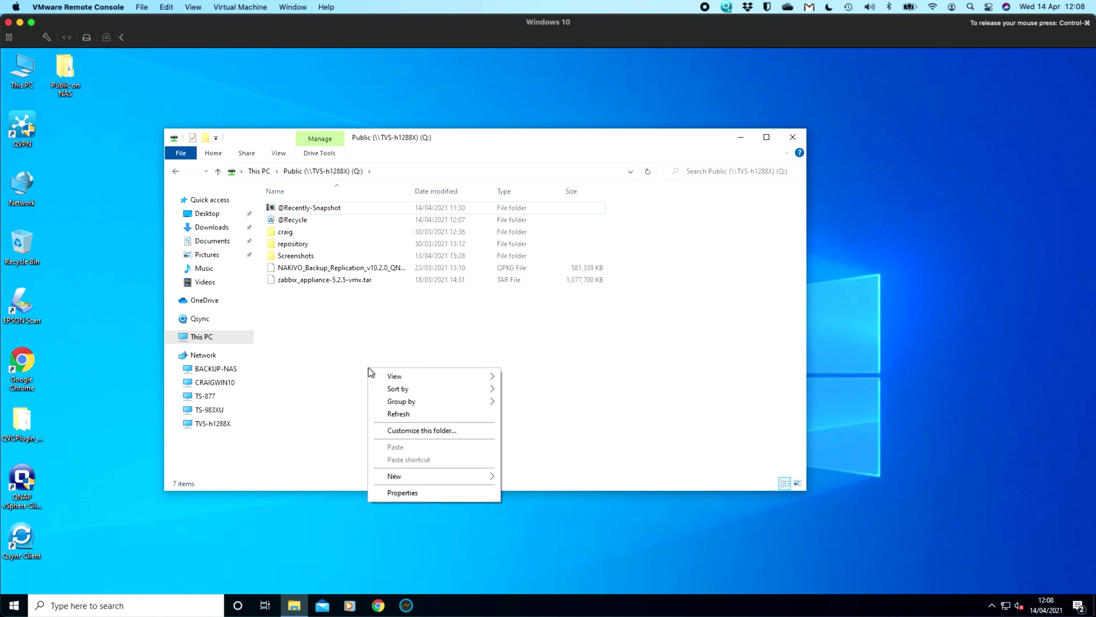
# - Open Public's 14 April 06:30 snapshot from Previous Versions beside the live share window
pyautogui.click(426, 487)
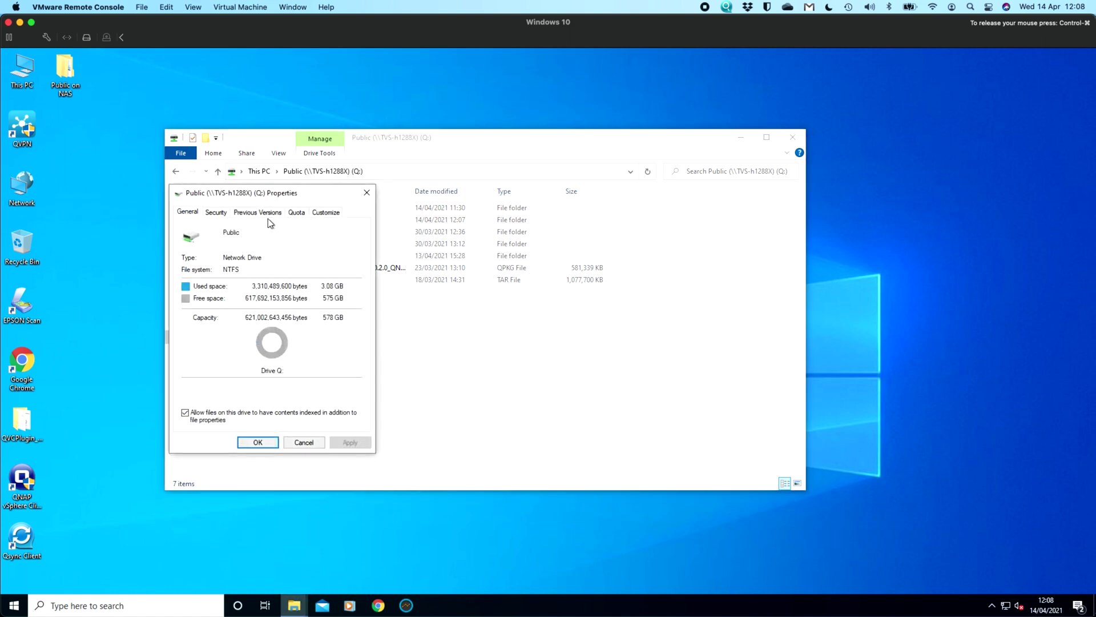
pyautogui.click(264, 213)
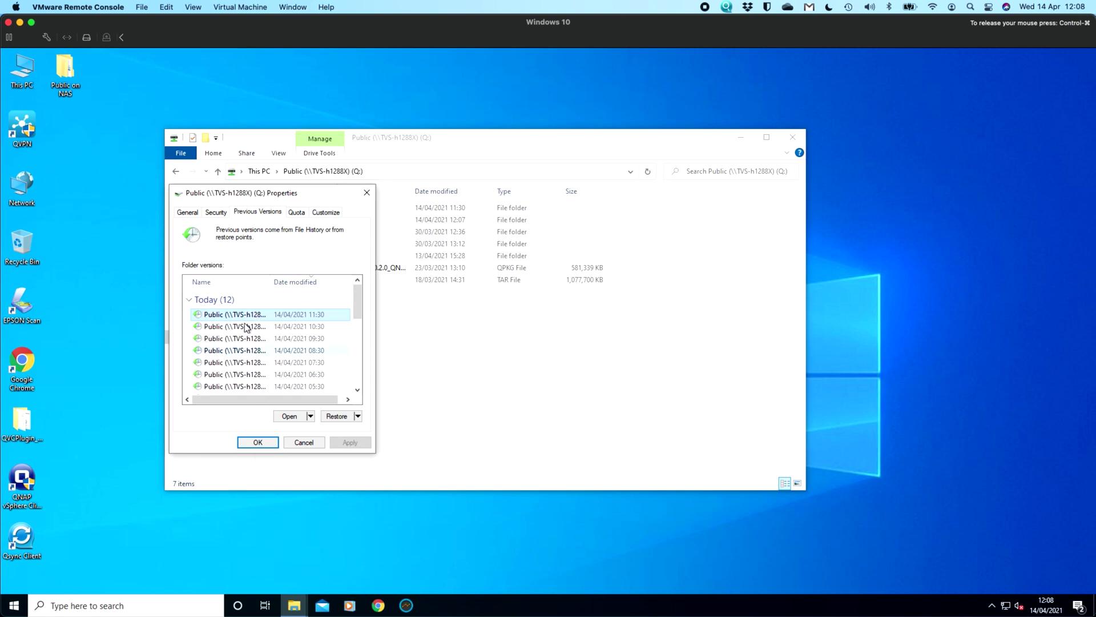
pyautogui.doubleClick(230, 375)
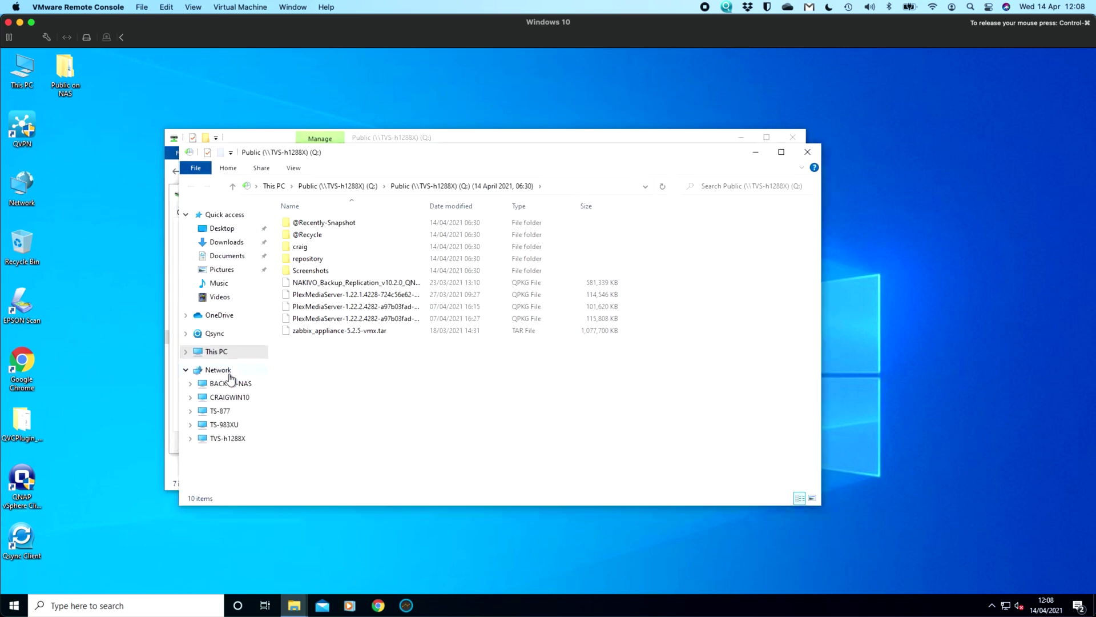
pyautogui.moveTo(433, 152); pyautogui.dragTo(692, 228)
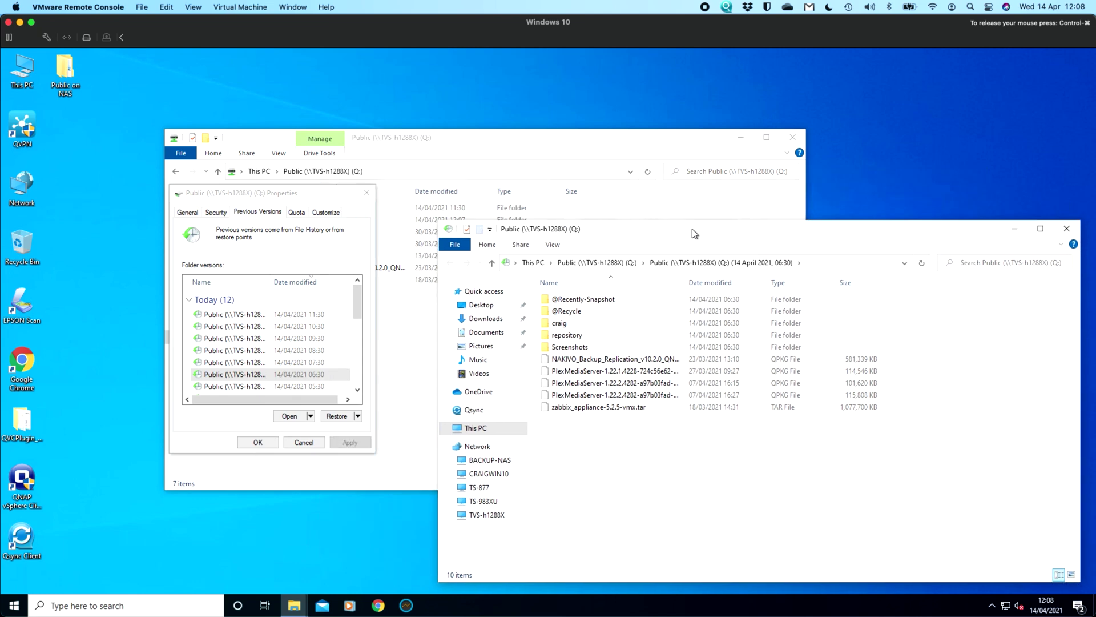
pyautogui.click(366, 193)
pyautogui.moveTo(435, 154); pyautogui.dragTo(284, 97)
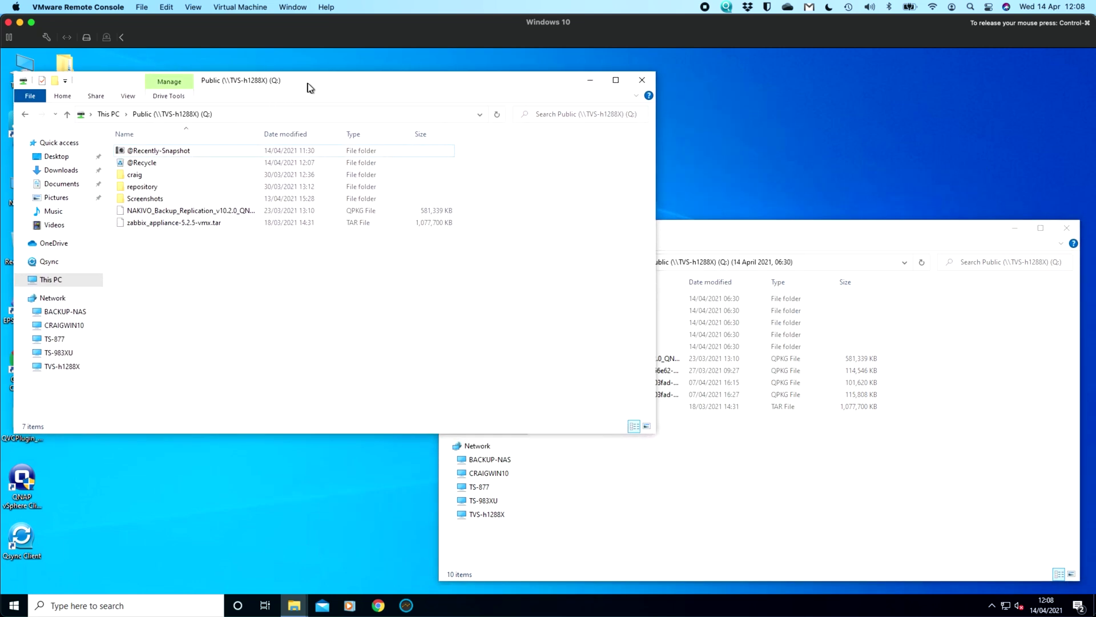
# - Copy the three PlexMediaServer packages from the snapshot into the live Public share and refresh
pyautogui.click(674, 496)
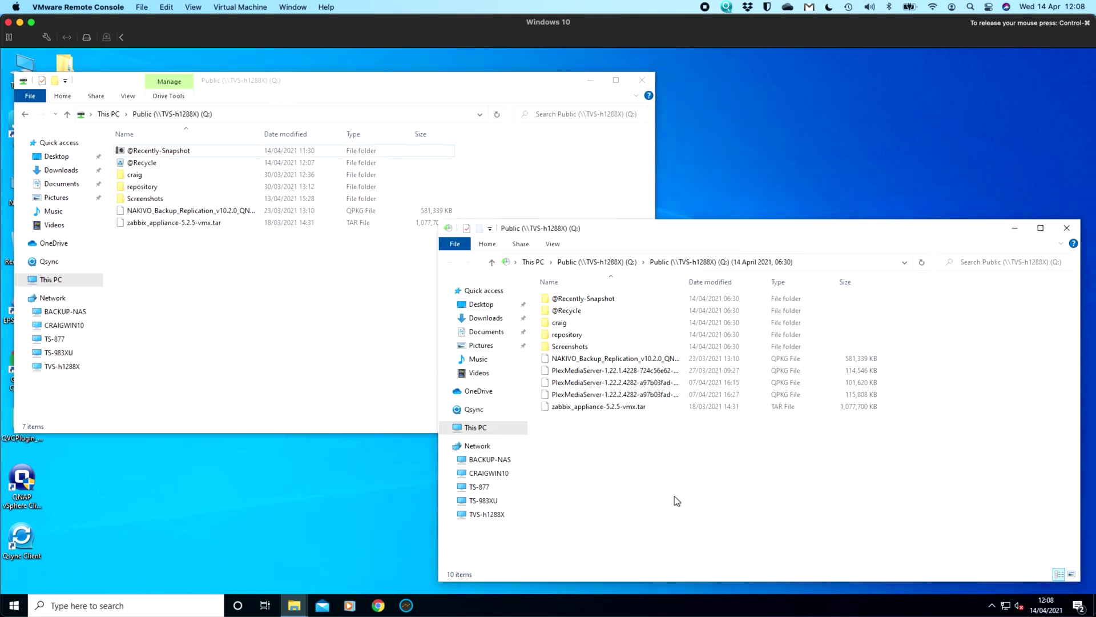
pyautogui.click(603, 374)
pyautogui.keyDown('shift'); pyautogui.click(605, 394); pyautogui.keyUp('shift')
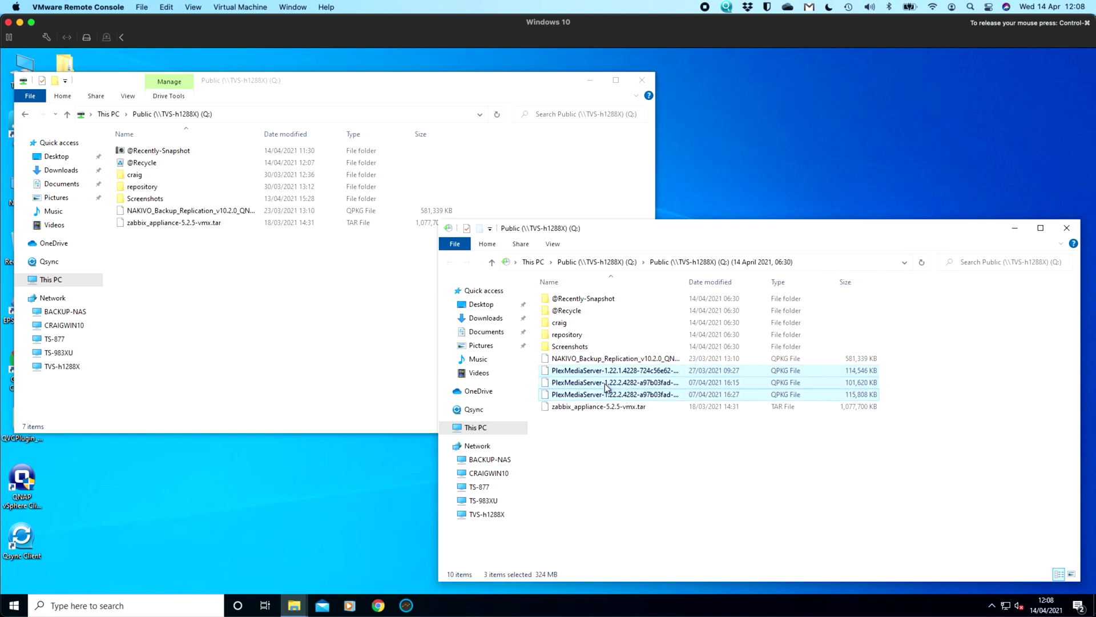
pyautogui.moveTo(613, 377); pyautogui.dragTo(297, 313)
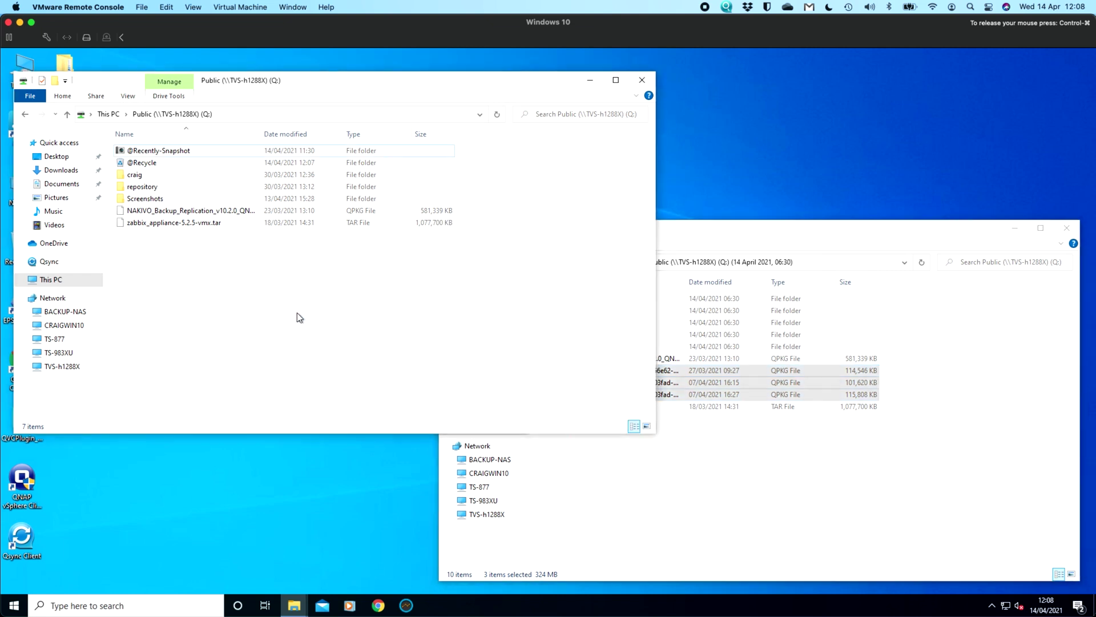
pyautogui.click(497, 114)
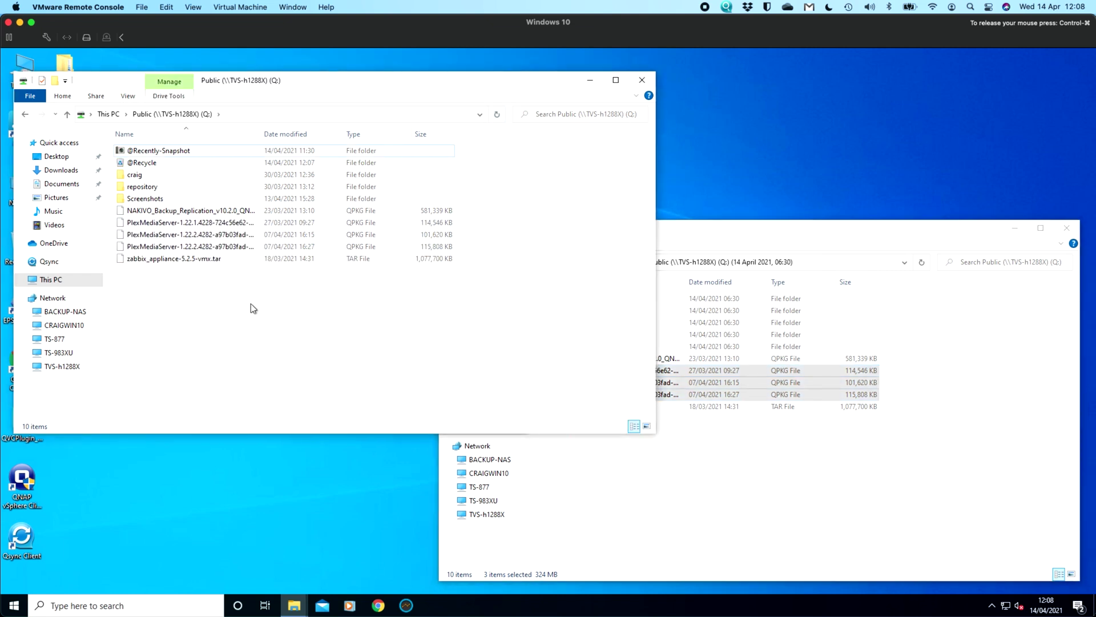
pyautogui.click(755, 224)
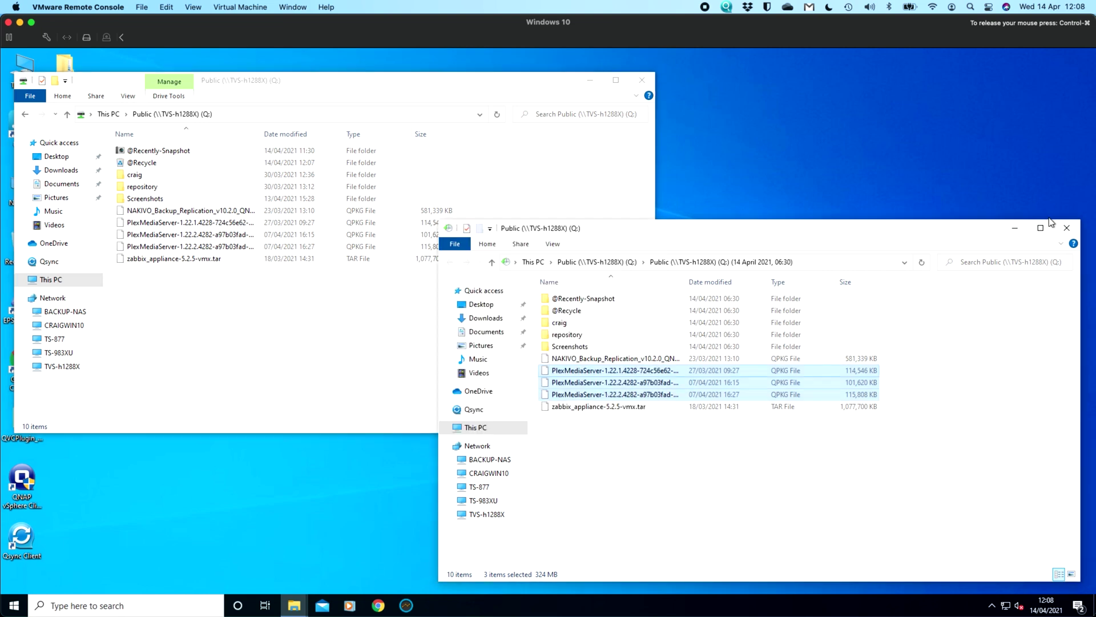
# - Close the snapshot window, permanently delete zabbix_appliance-5.2.5-vmx.tar, and refresh to nine items
pyautogui.click(1065, 229)
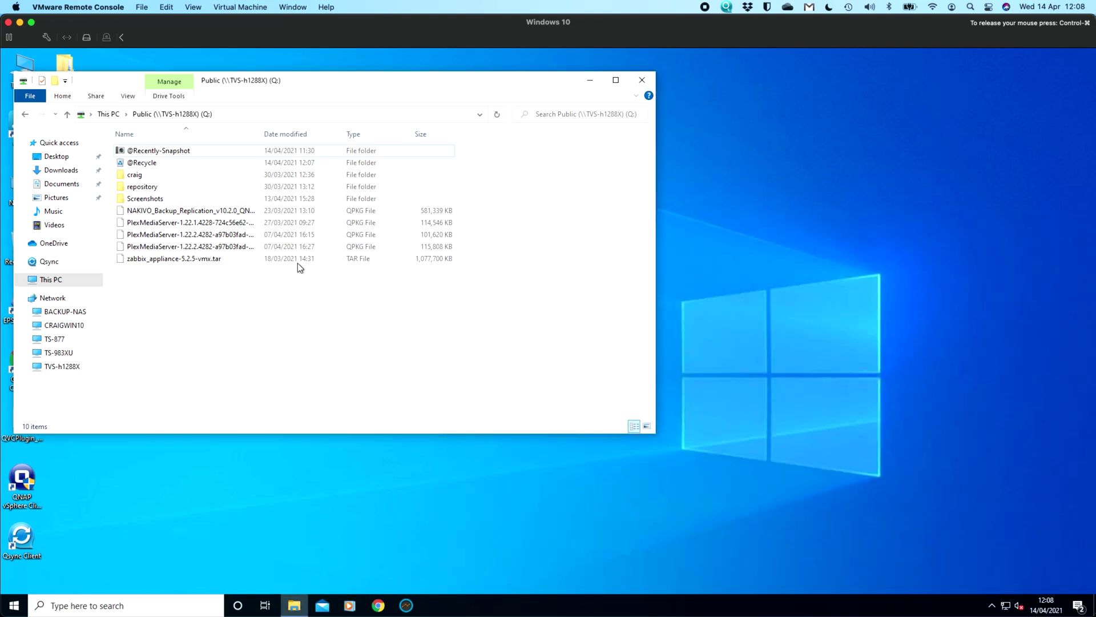
pyautogui.click(230, 258)
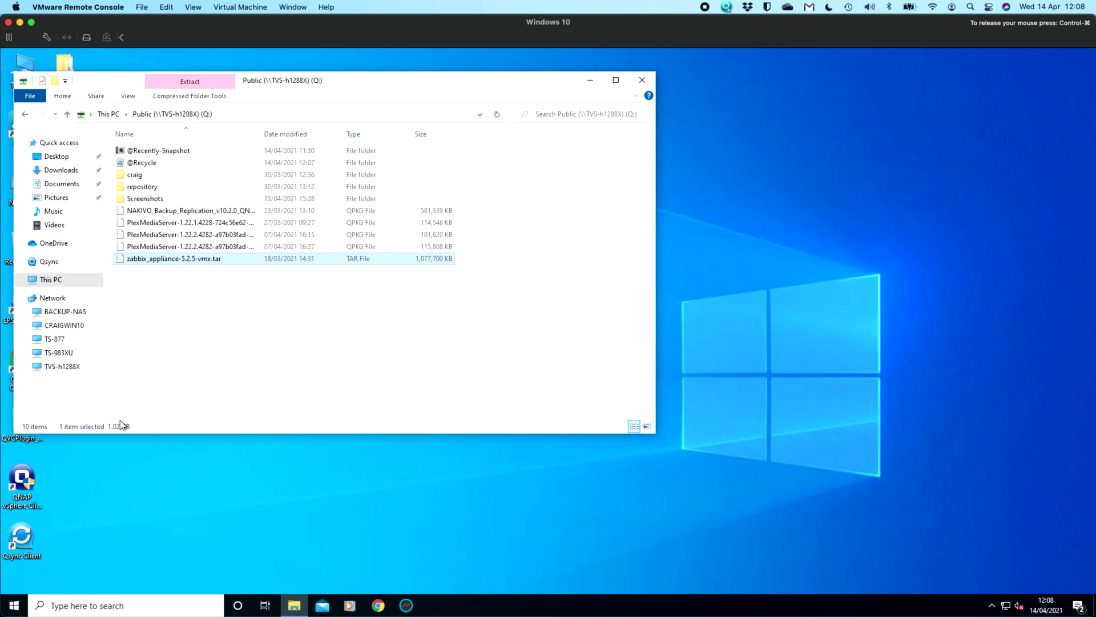
pyautogui.rightClick(177, 258)
pyautogui.click(241, 407)
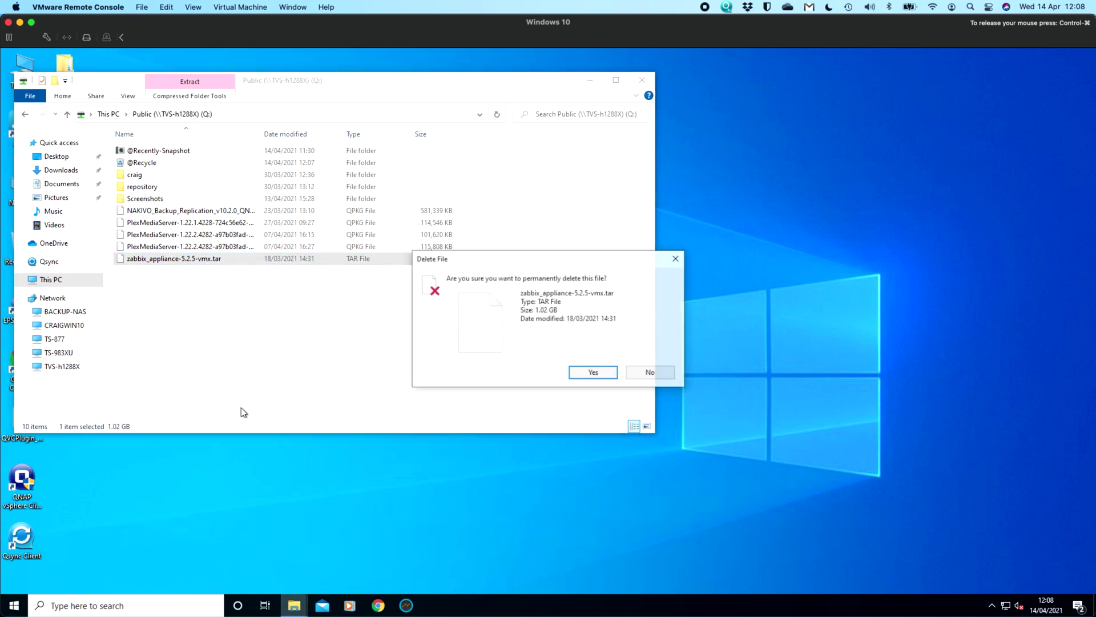
pyautogui.click(592, 377)
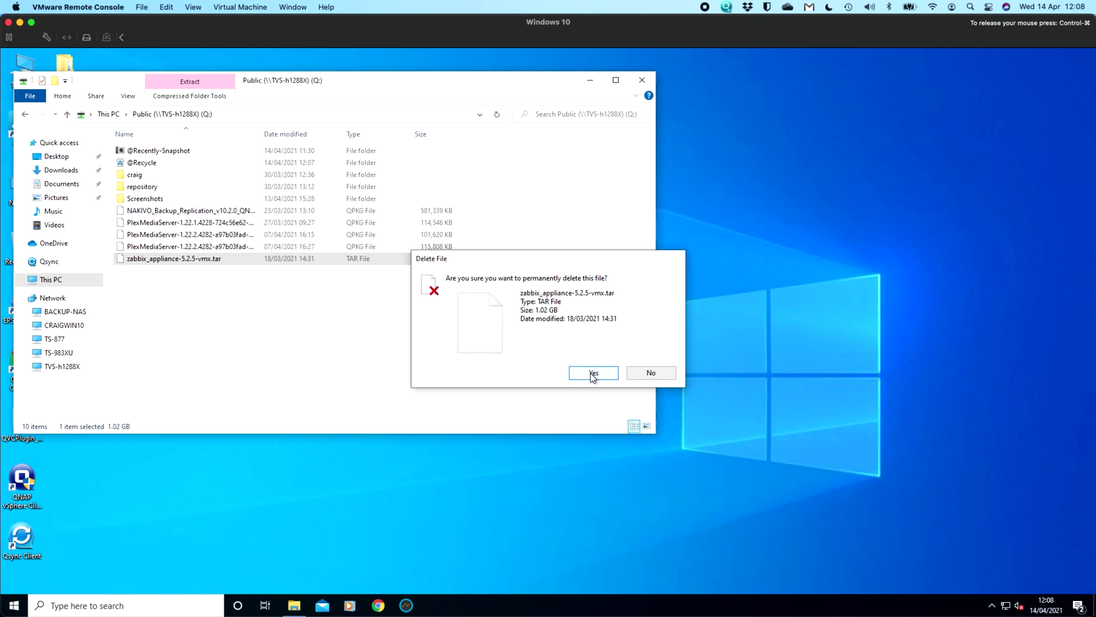
pyautogui.click(500, 116)
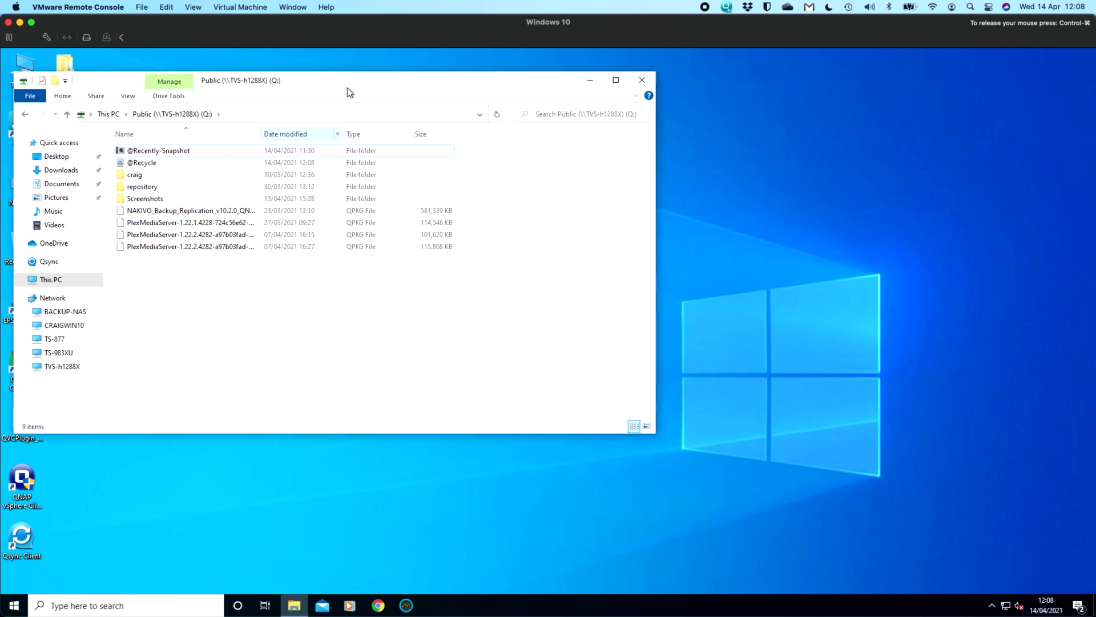
pyautogui.moveTo(347, 87); pyautogui.dragTo(441, 84)
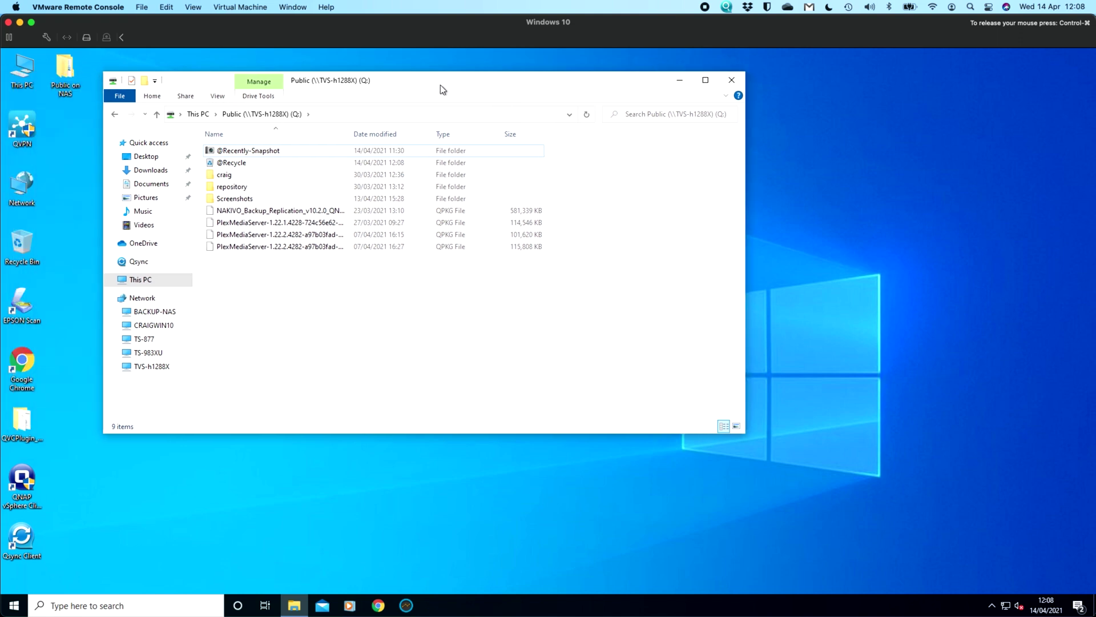
pyautogui.rightClick(313, 294)
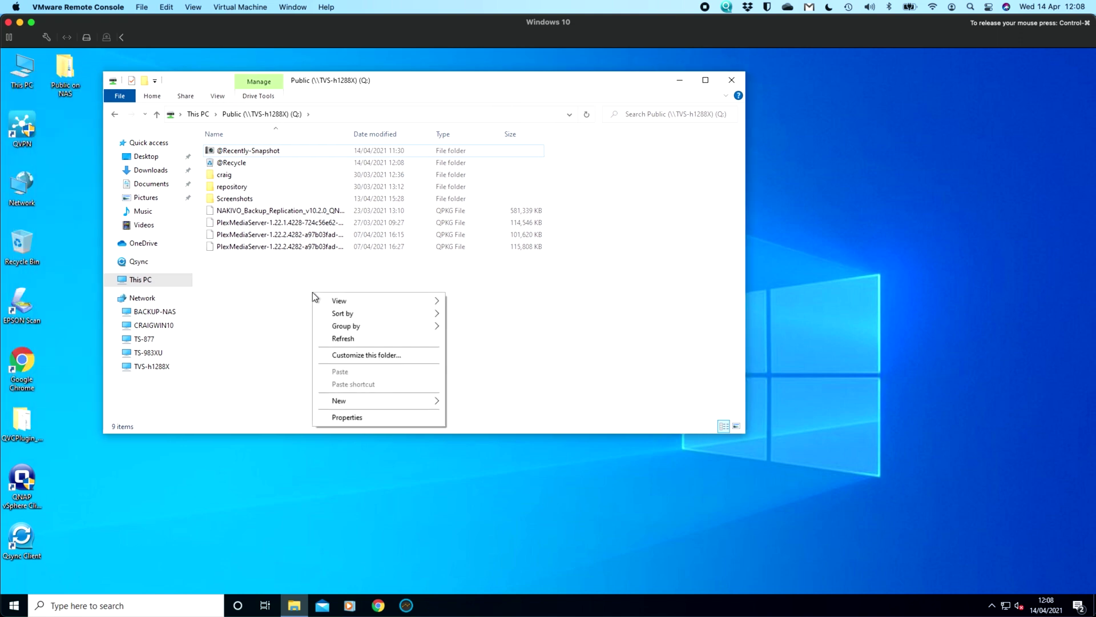
# - Open the 14/04/2021 11:30 snapshot and copy zabbix_appliance-5.2.5-vmx.tar back into the live Public share
pyautogui.click(388, 413)
pyautogui.click(203, 155)
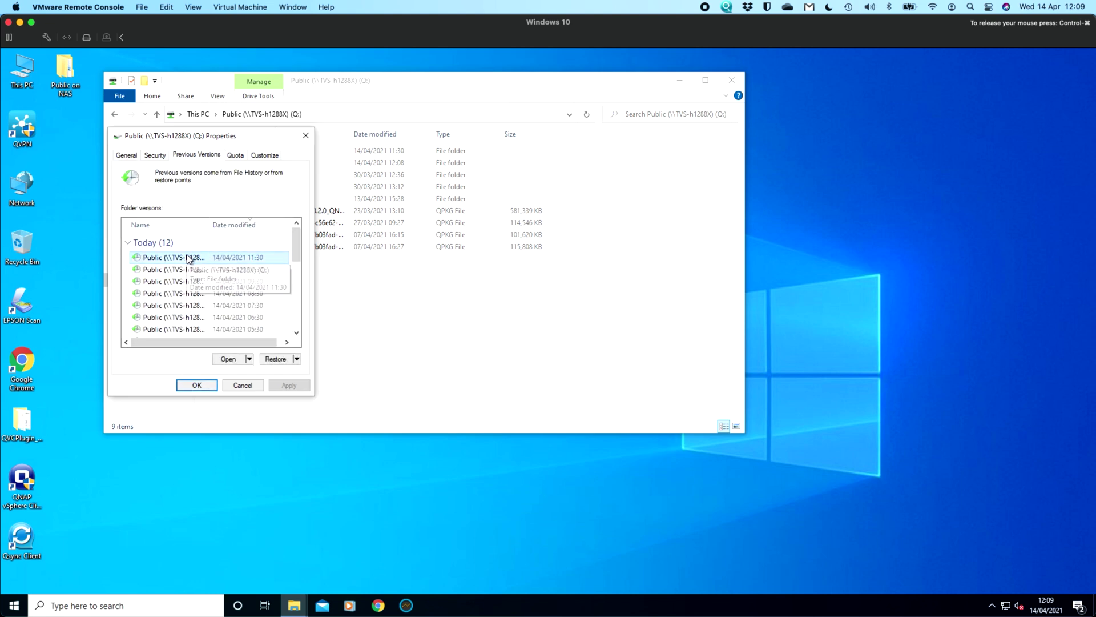
pyautogui.doubleClick(188, 259)
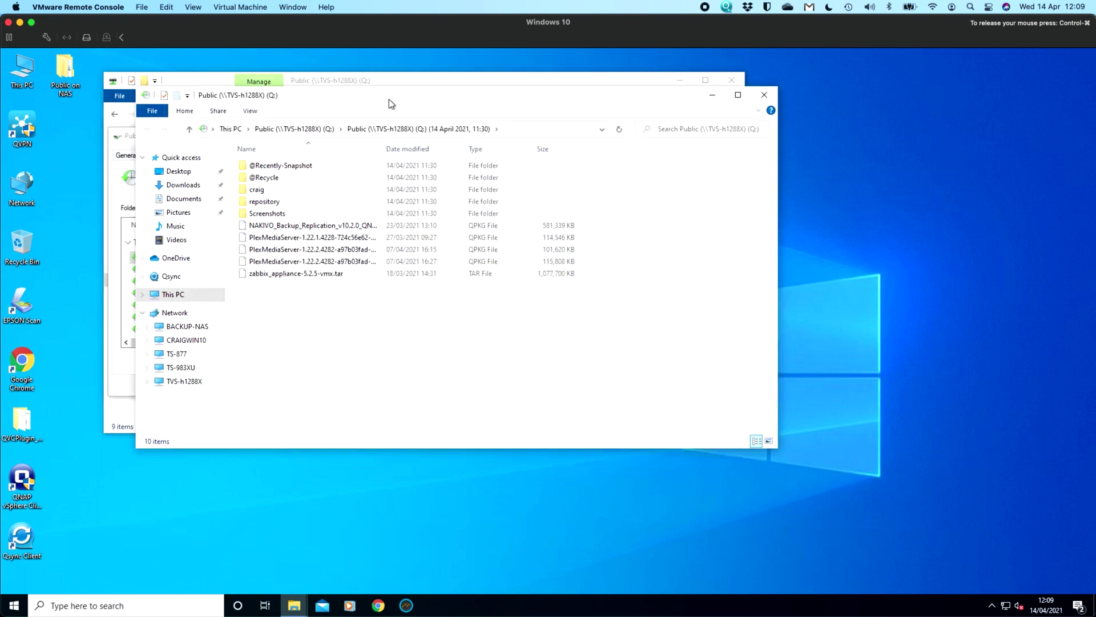
pyautogui.moveTo(389, 98); pyautogui.dragTo(670, 231)
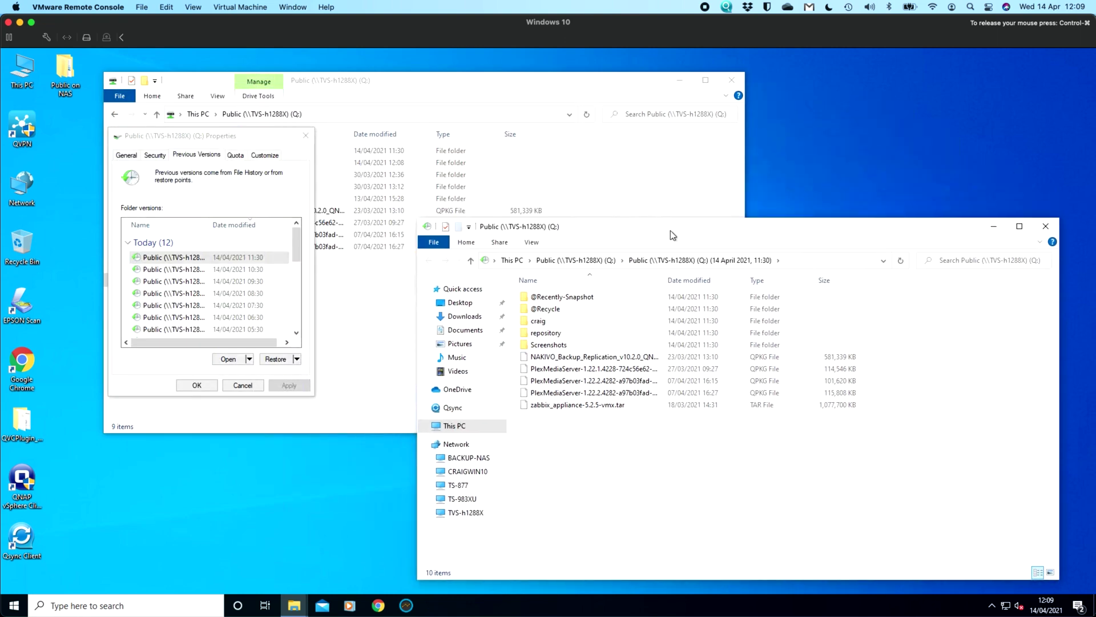
pyautogui.click(306, 136)
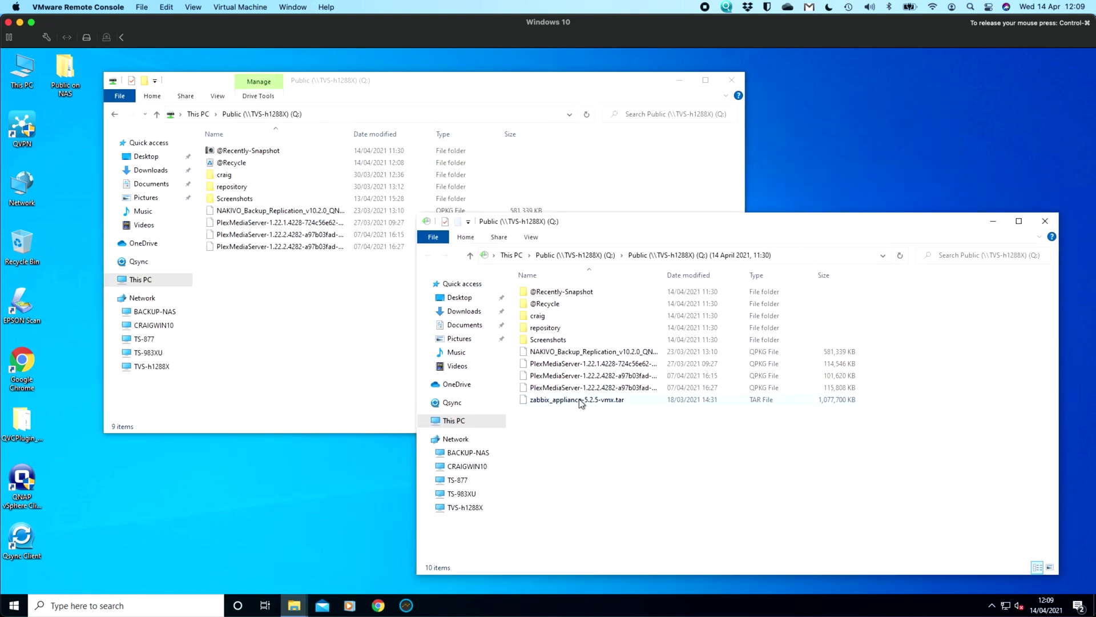
pyautogui.moveTo(576, 400); pyautogui.dragTo(265, 308)
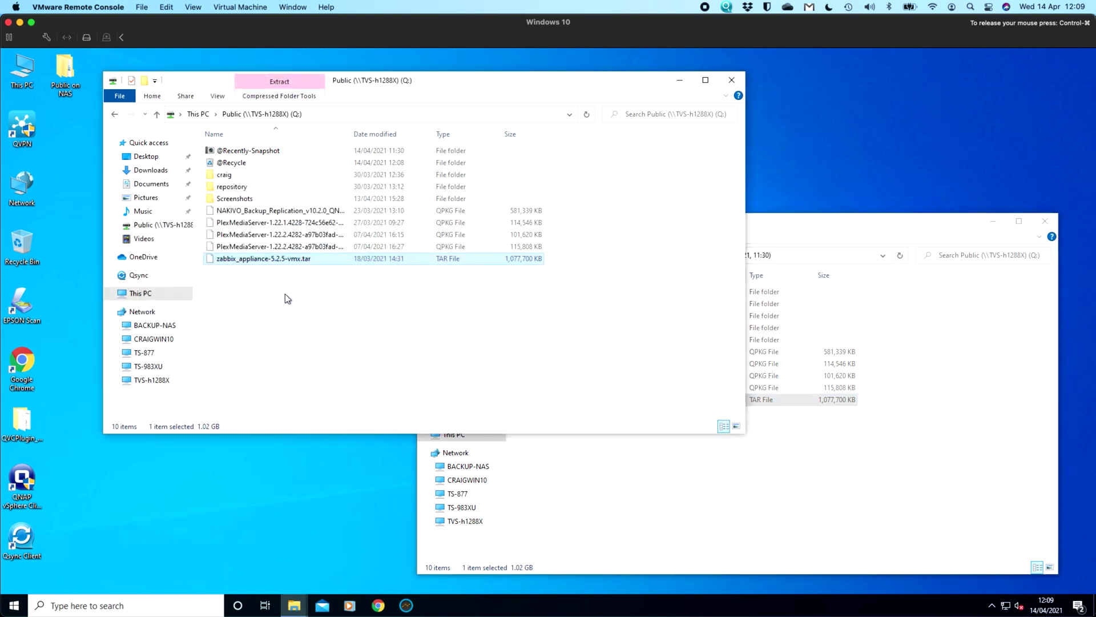
pyautogui.click(274, 300)
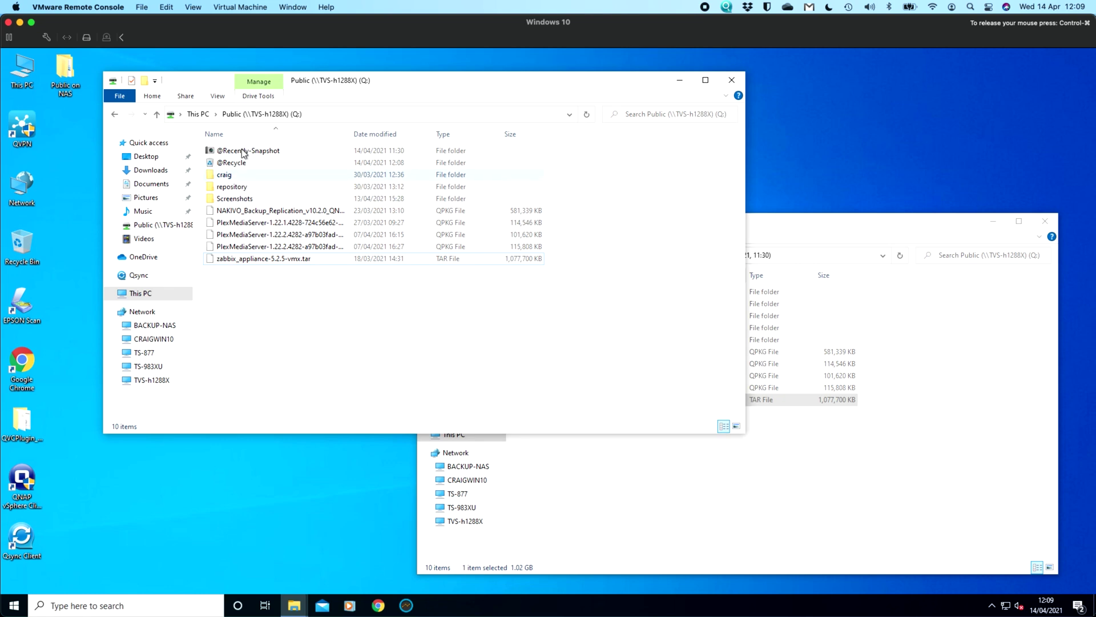
# - Close the 11:30 snapshot and review the Screenshots folder's twelve previous versions, cancelling without changes
pyautogui.moveTo(238, 201)
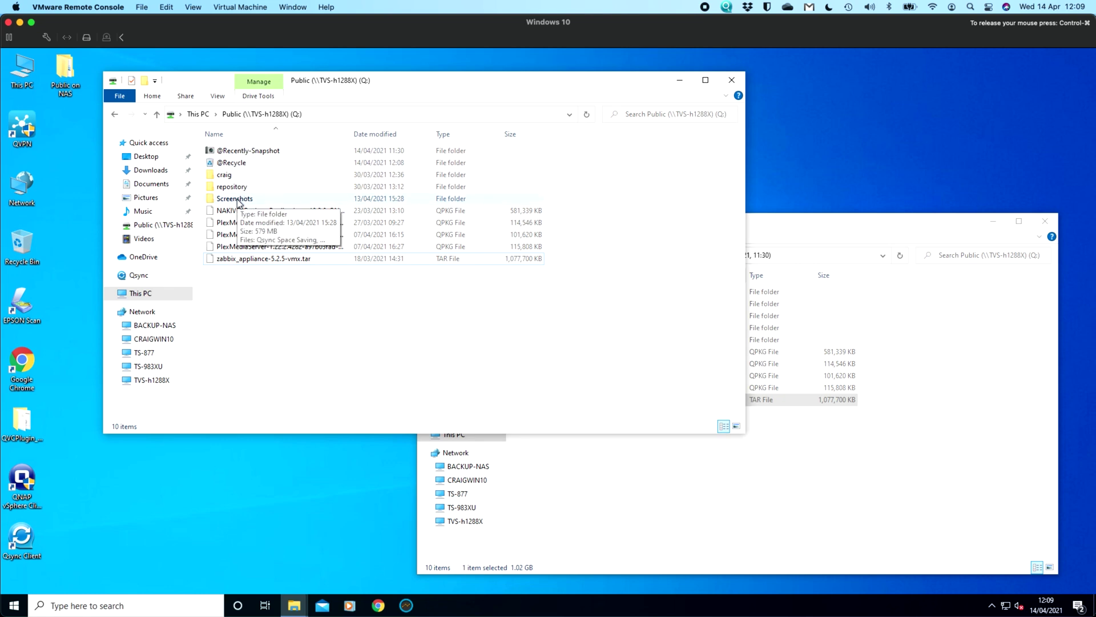
pyautogui.click(1045, 221)
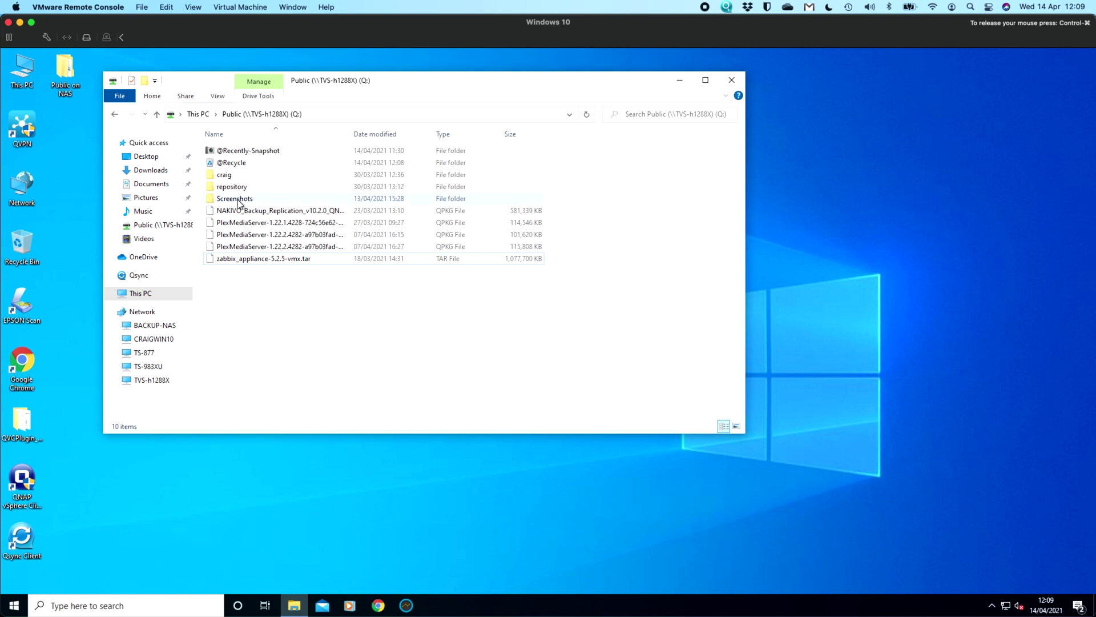
pyautogui.rightClick(238, 203)
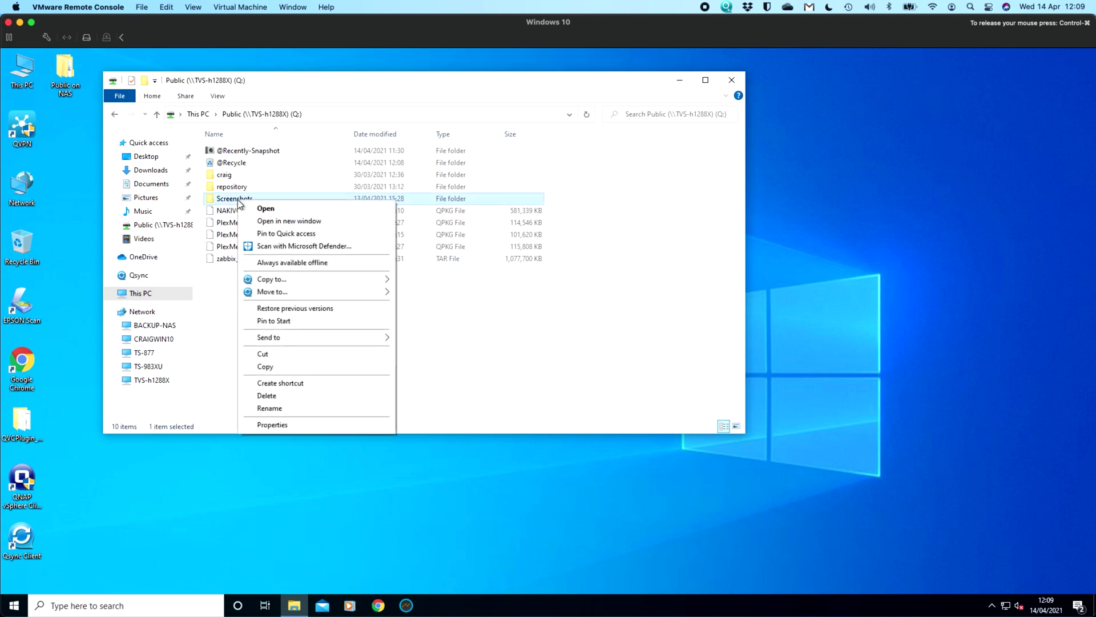
pyautogui.click(313, 308)
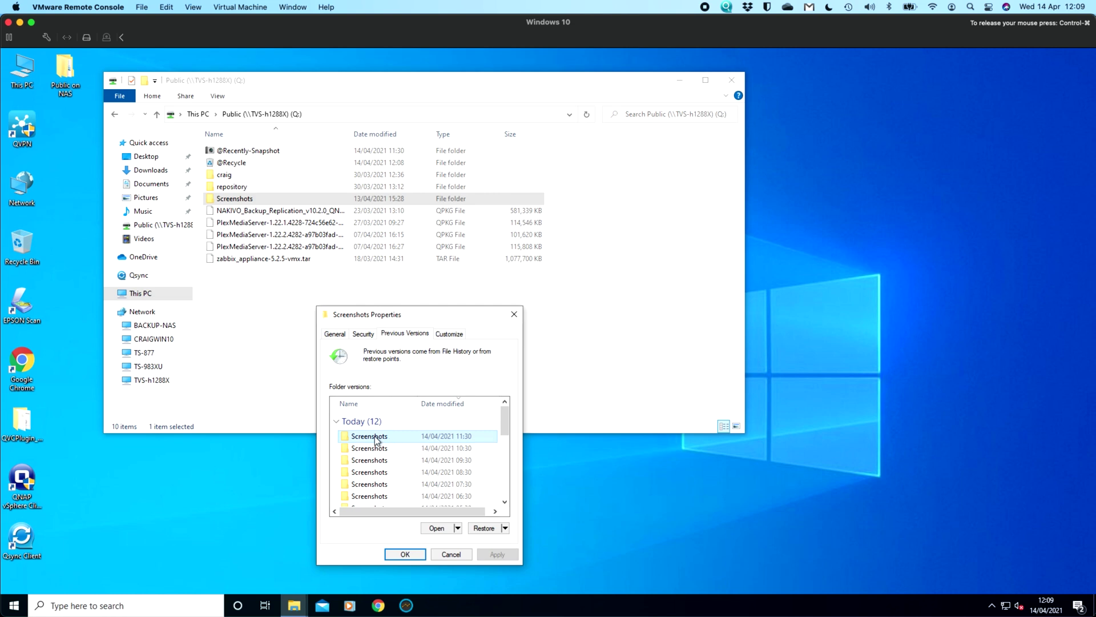
pyautogui.moveTo(375, 440)
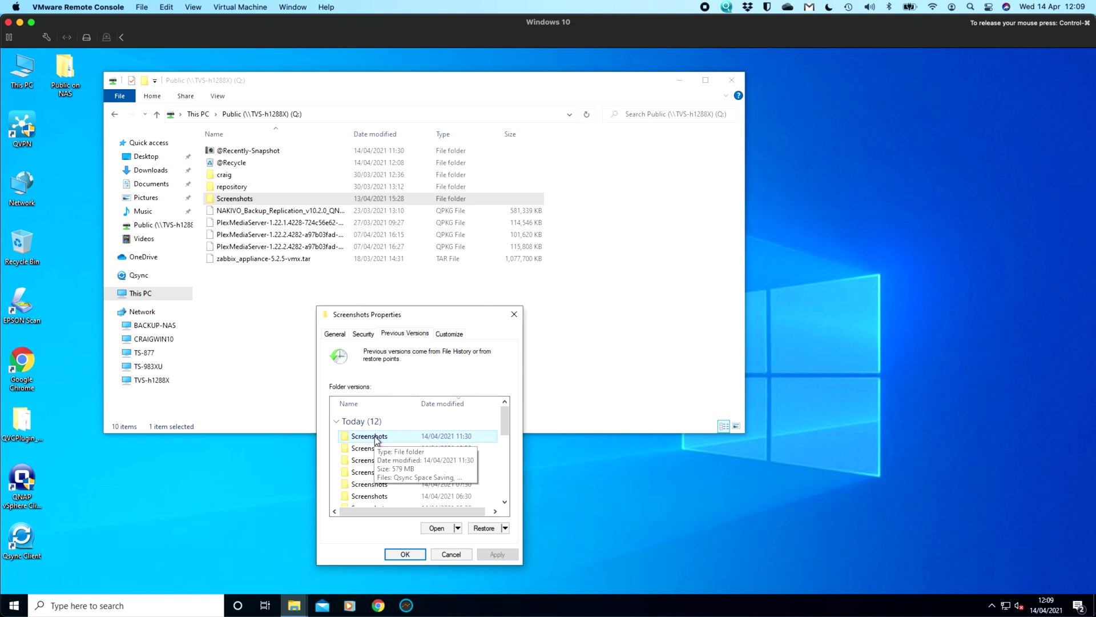
pyautogui.click(444, 553)
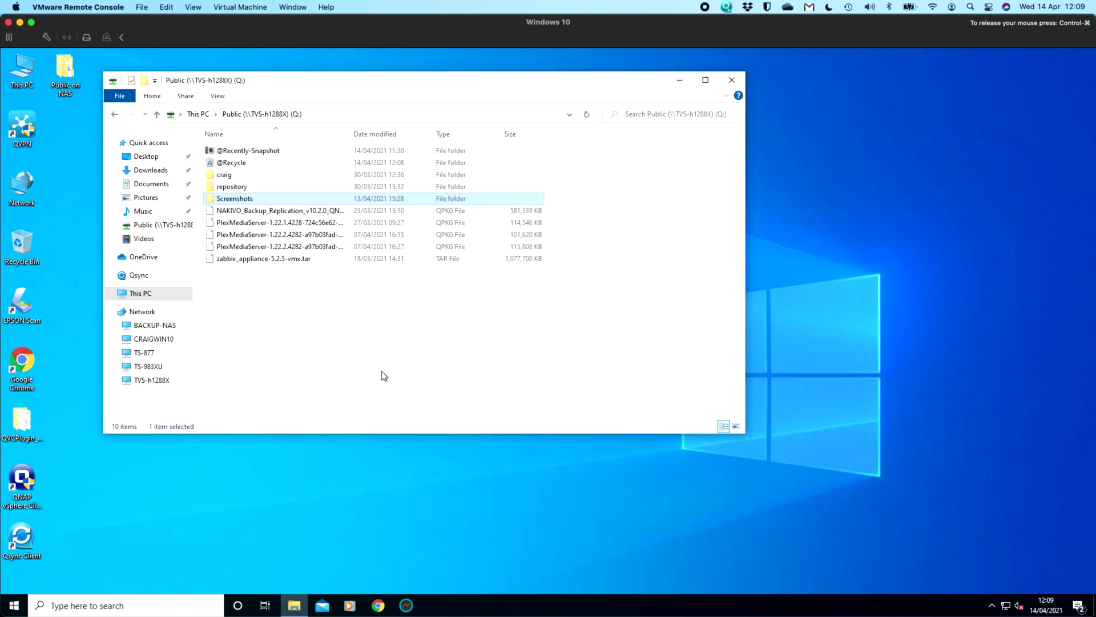
pyautogui.click(381, 372)
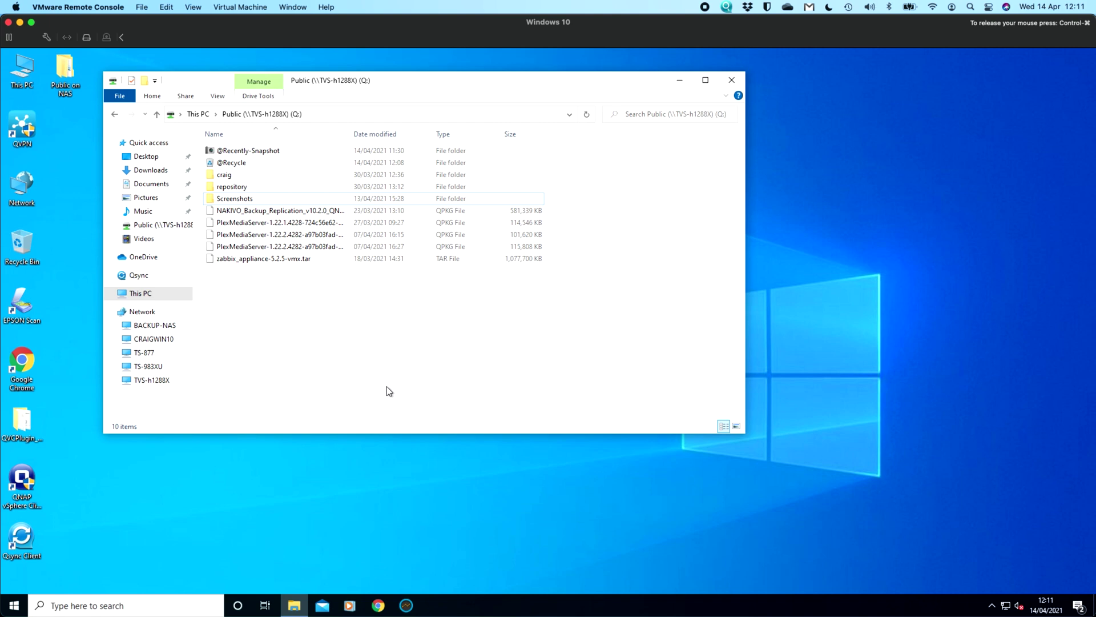
pyautogui.rightClick(302, 311)
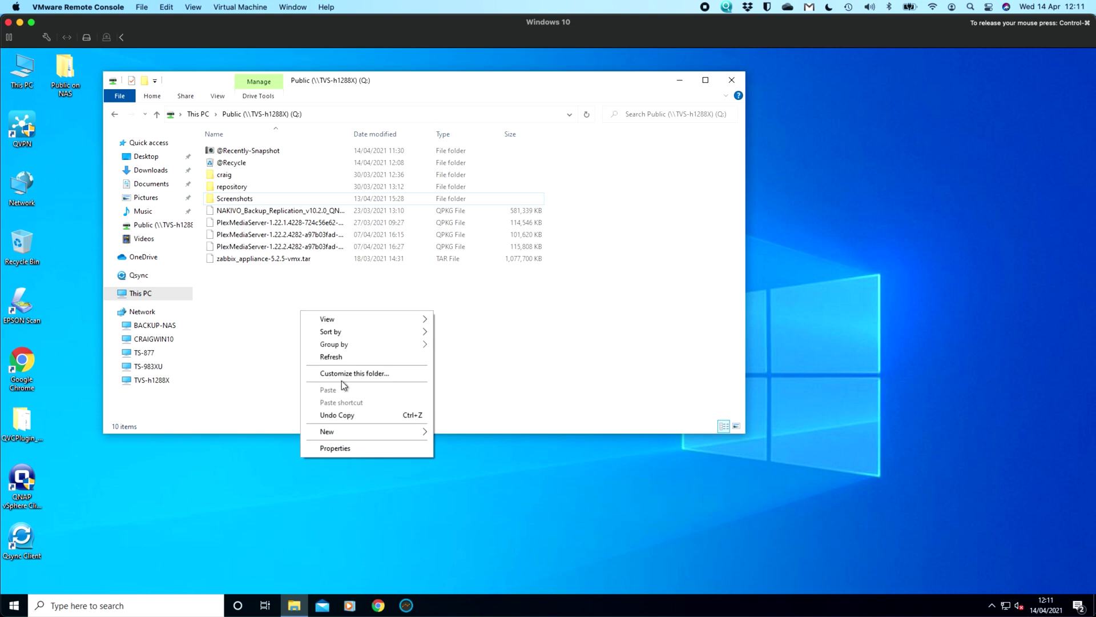
pyautogui.click(338, 449)
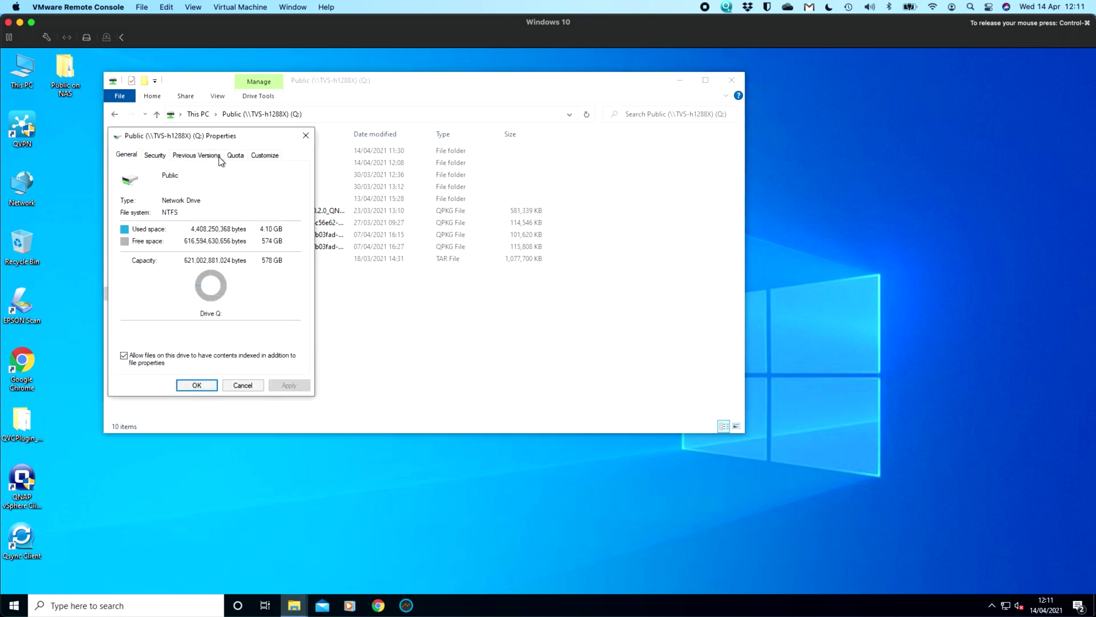
pyautogui.click(197, 153)
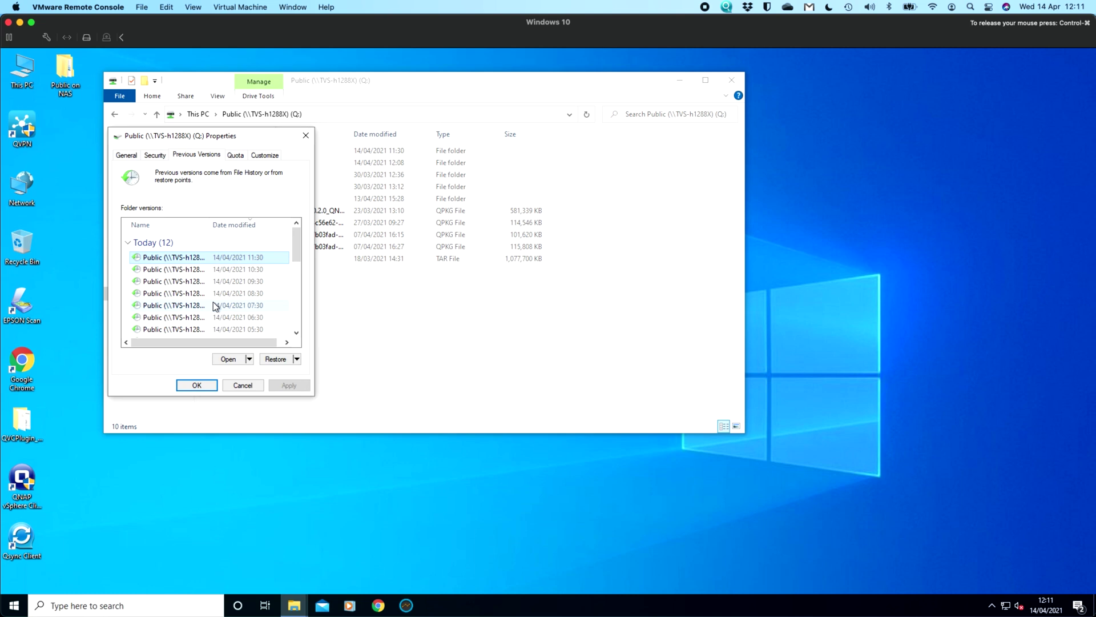
pyautogui.click(243, 385)
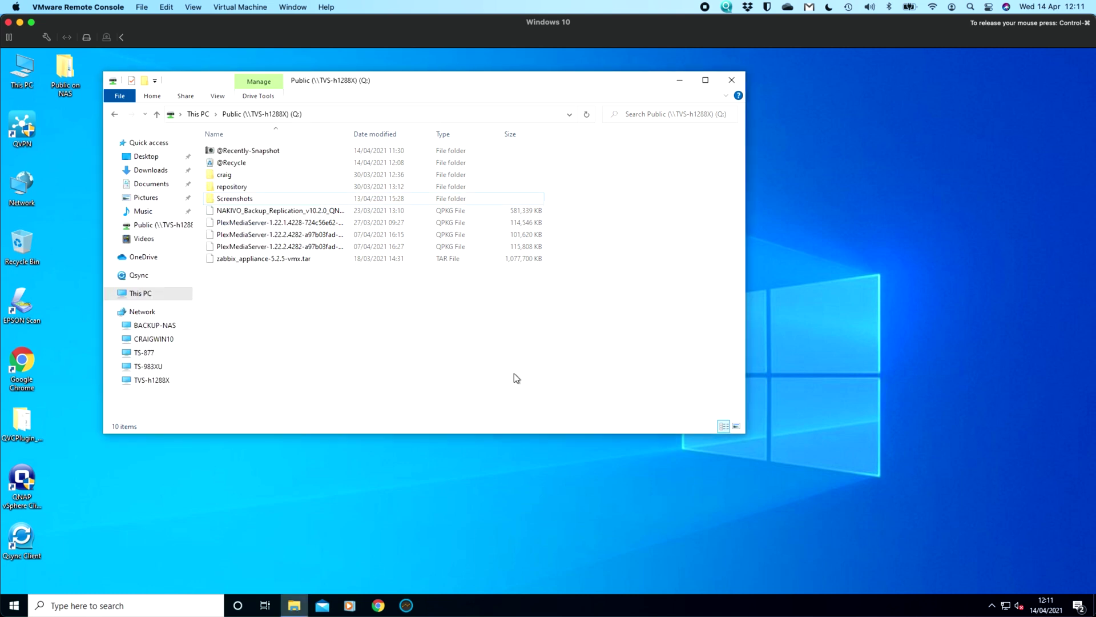